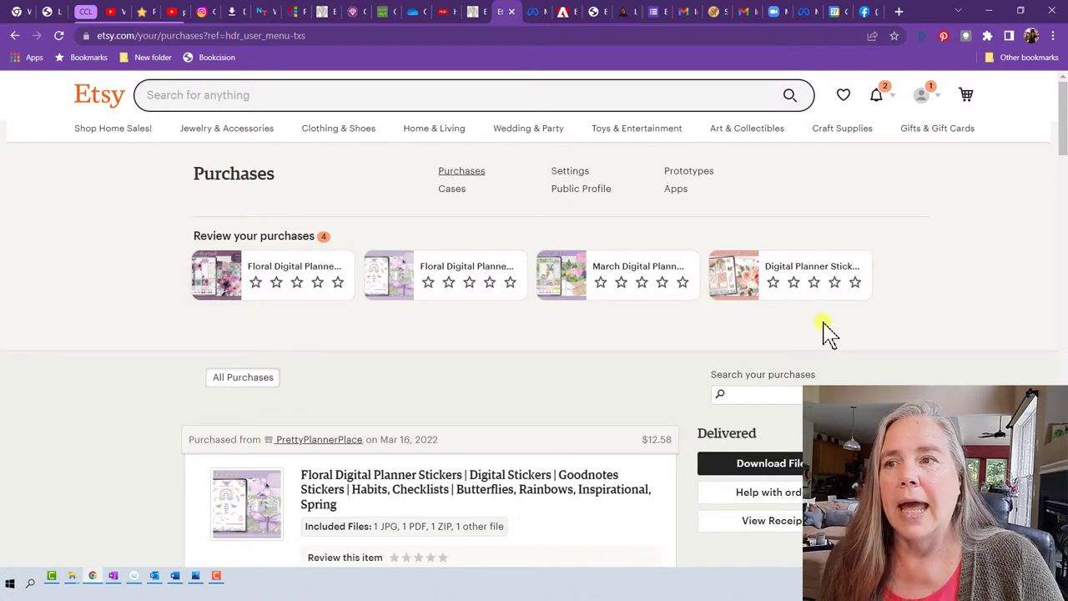
Look through the digital planner sticker sets in the PrettyPlannerPlace order on the Etsy purchases page
scroll(824, 324, down, 3)
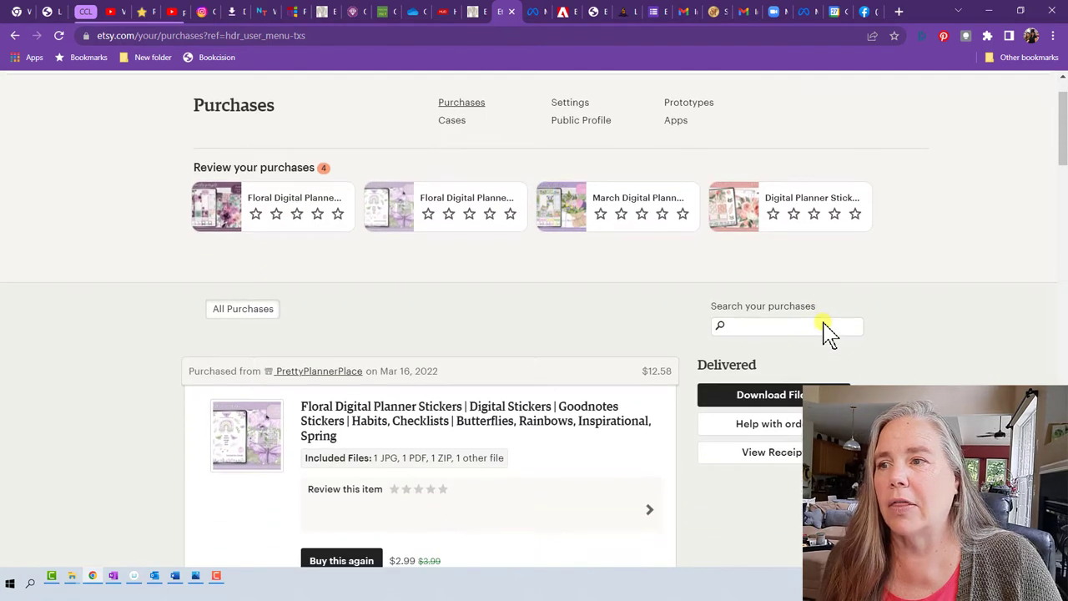
scroll(826, 333, down, 6)
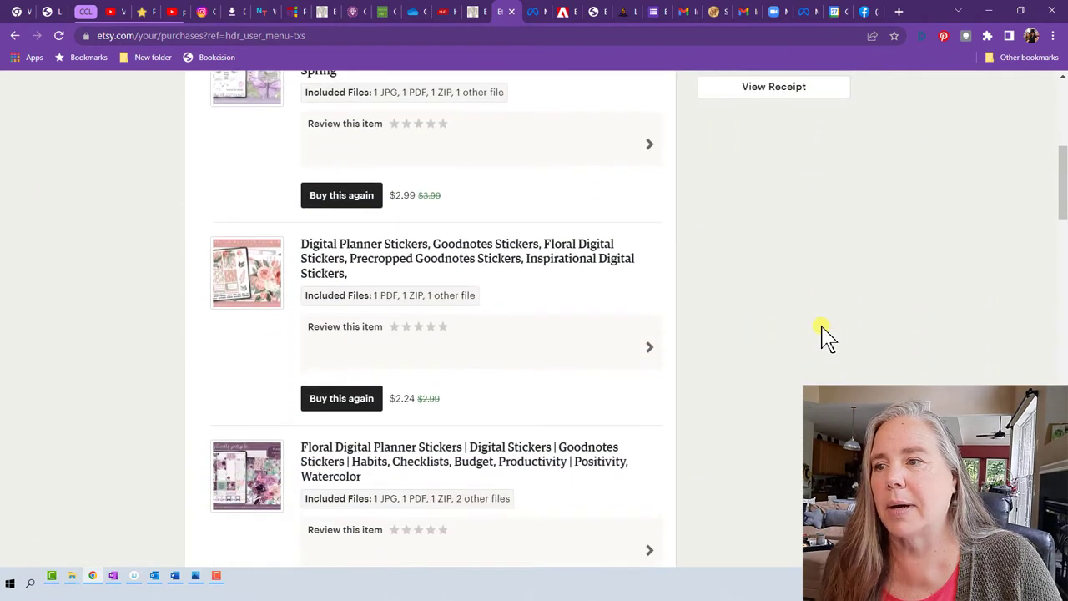
scroll(825, 338, down, 1)
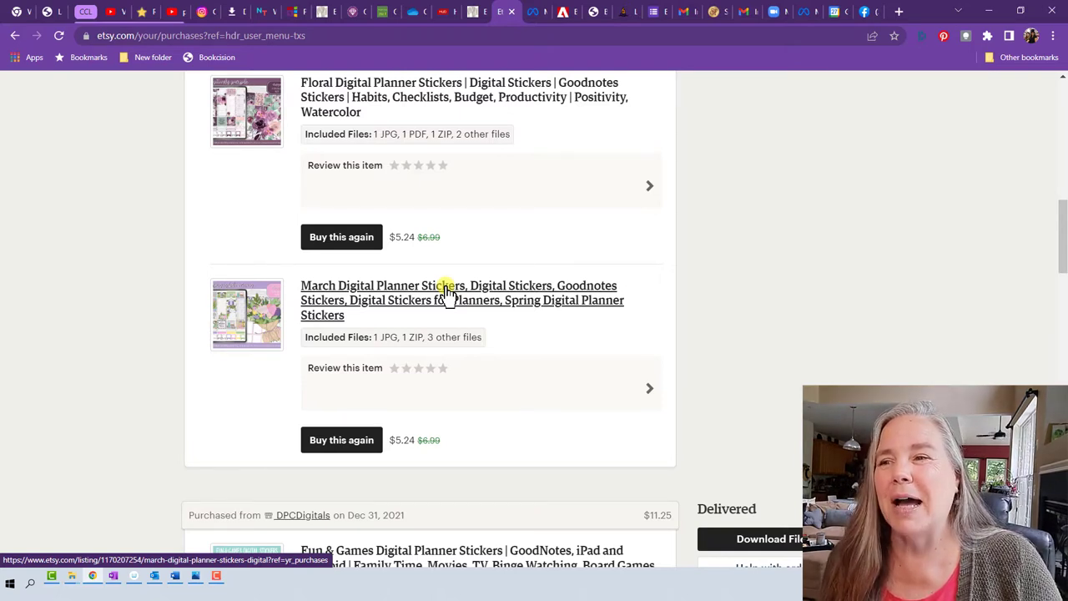
scroll(446, 294, up, 1)
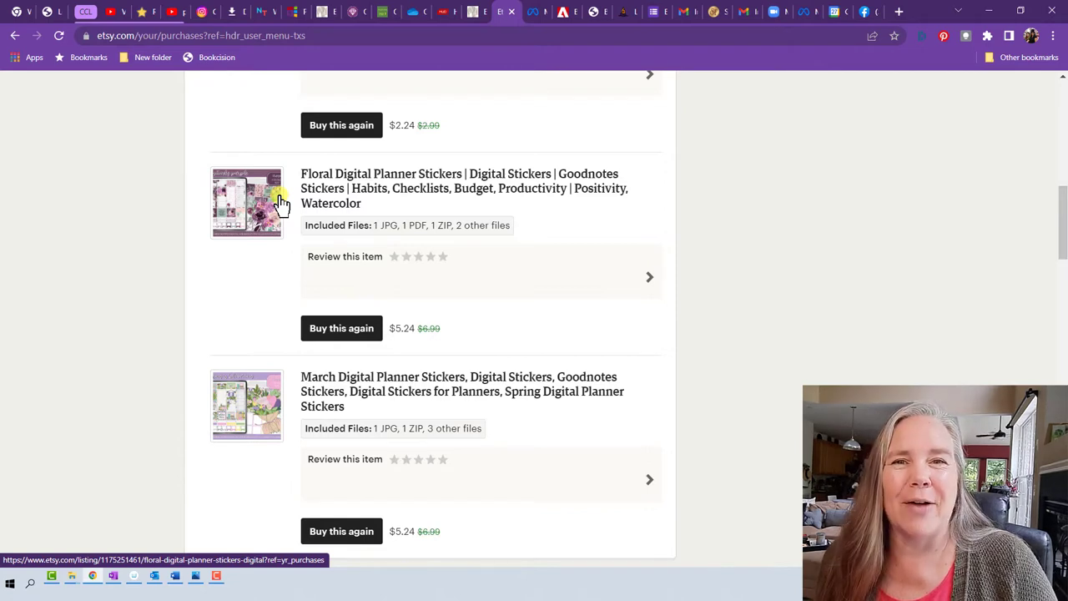
scroll(281, 204, up, 3)
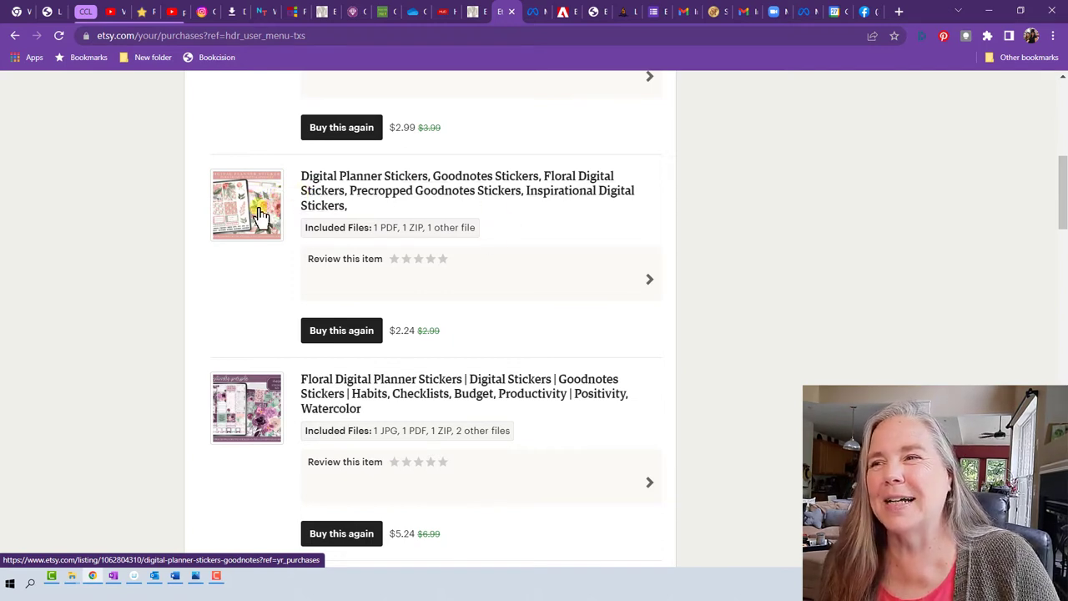
scroll(258, 219, up, 2)
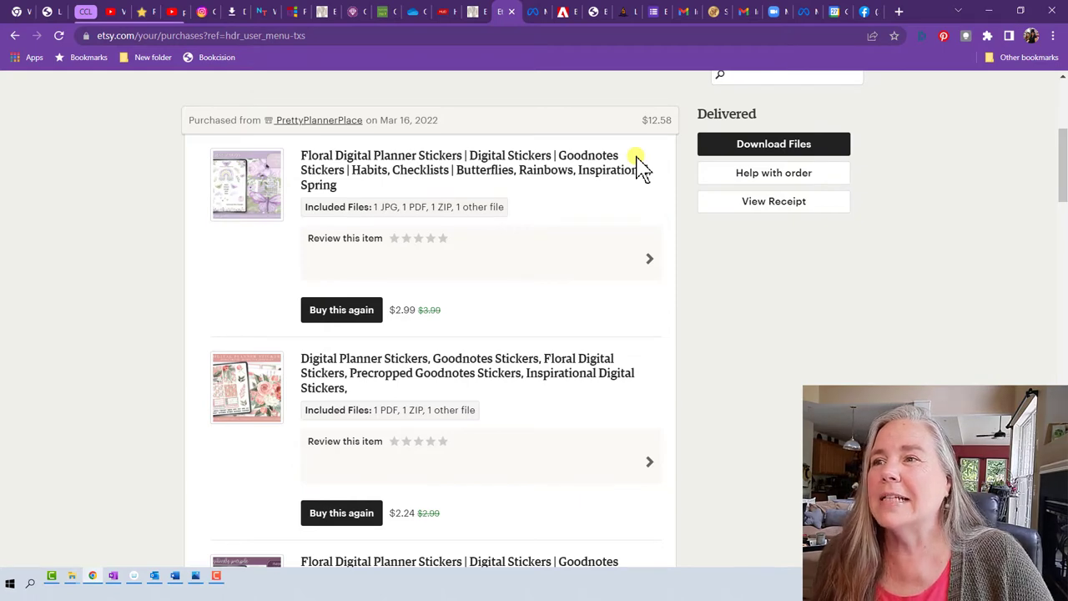
scroll(641, 167, down, 3)
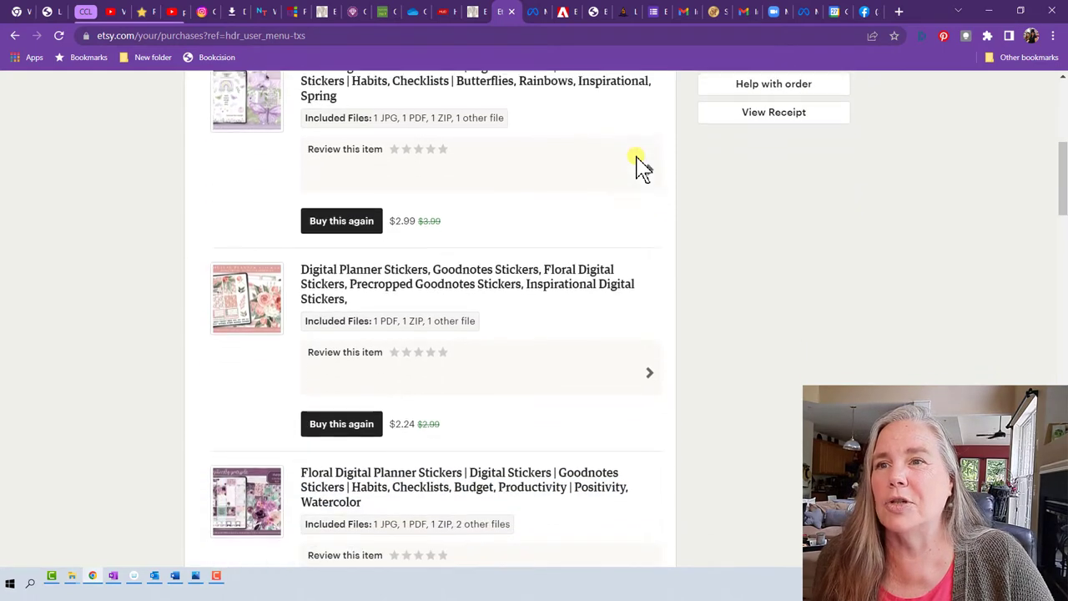
scroll(641, 167, down, 3)
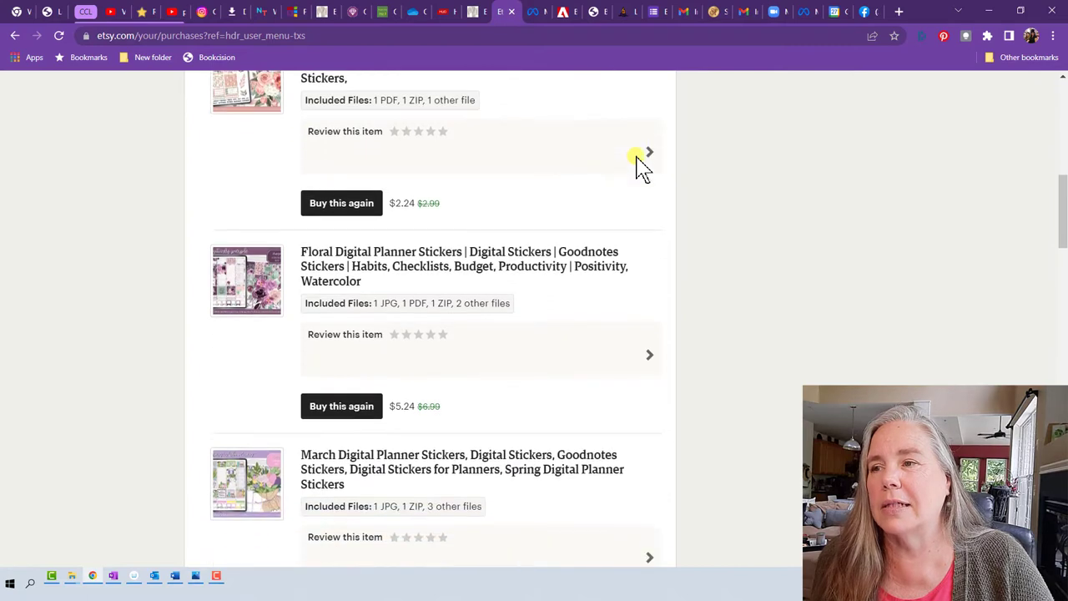
scroll(641, 167, up, 10)
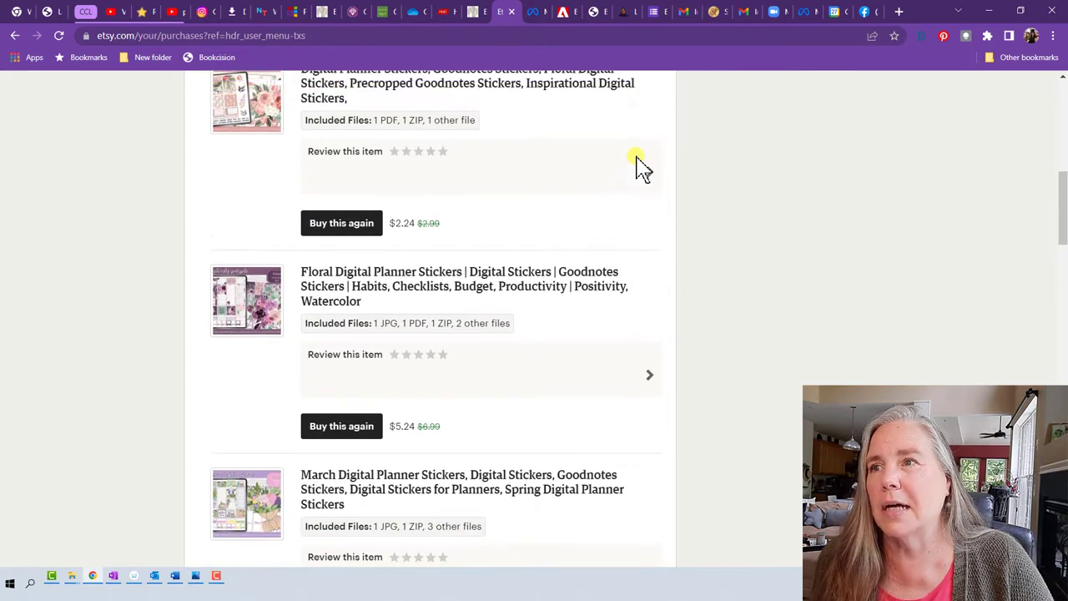
scroll(640, 167, up, 2)
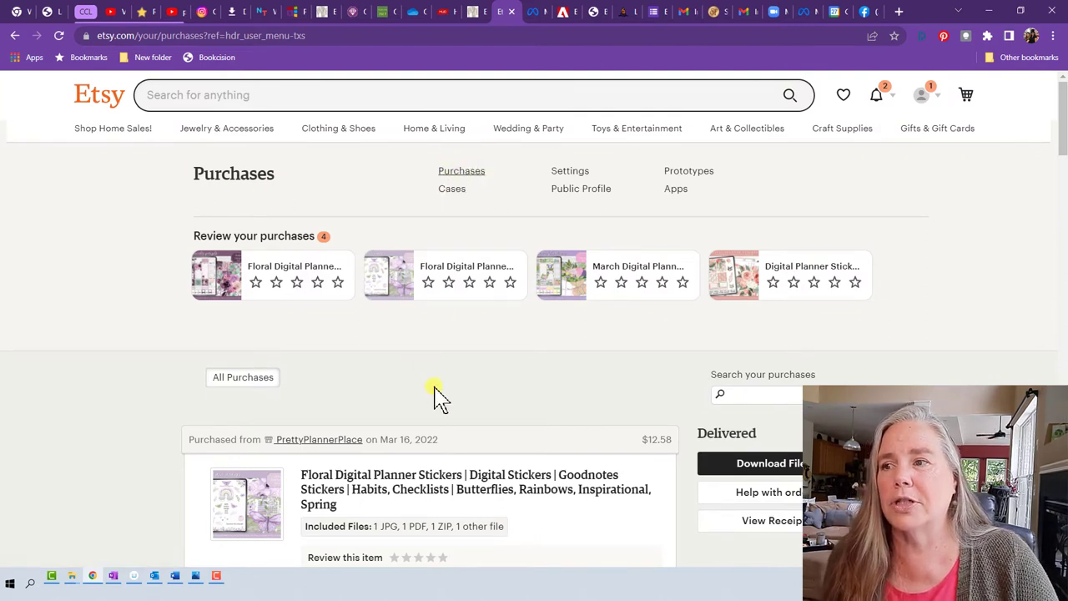
scroll(435, 392, down, 3)
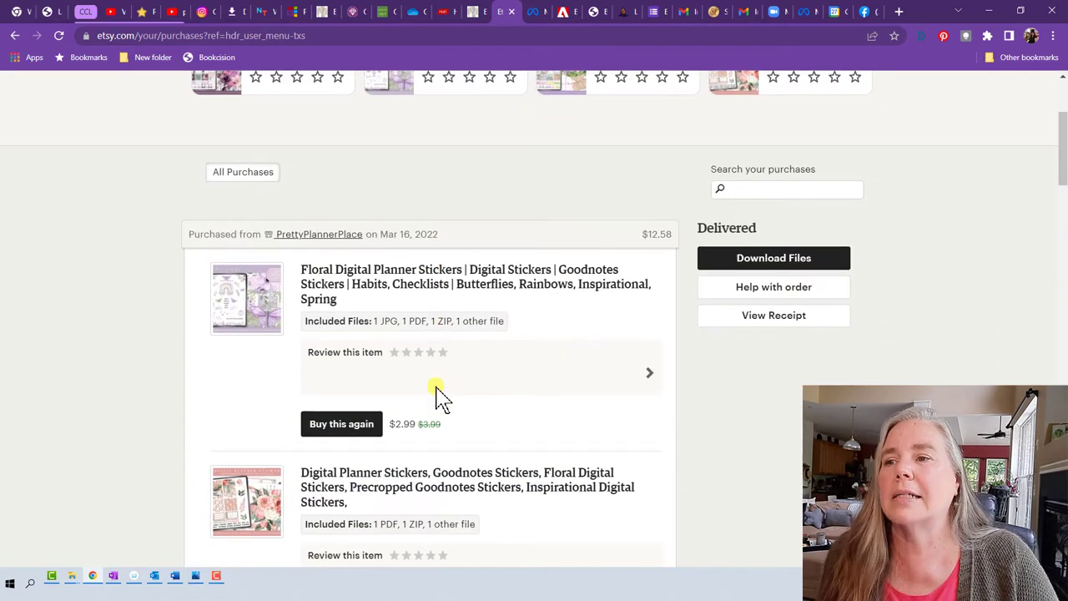
scroll(436, 392, down, 2)
scroll(436, 392, down, 1)
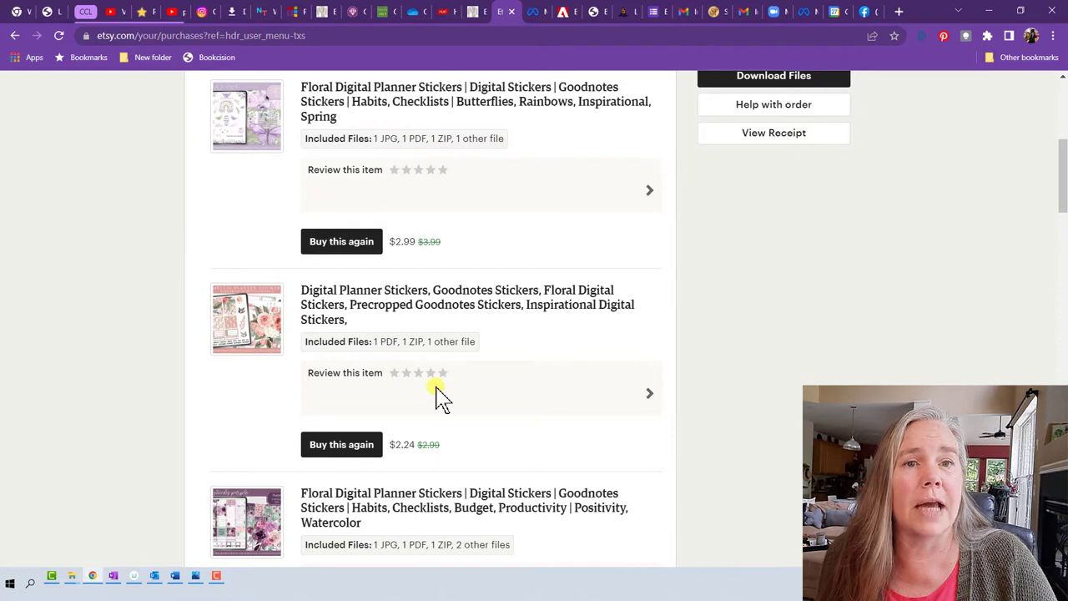
scroll(440, 398, up, 1)
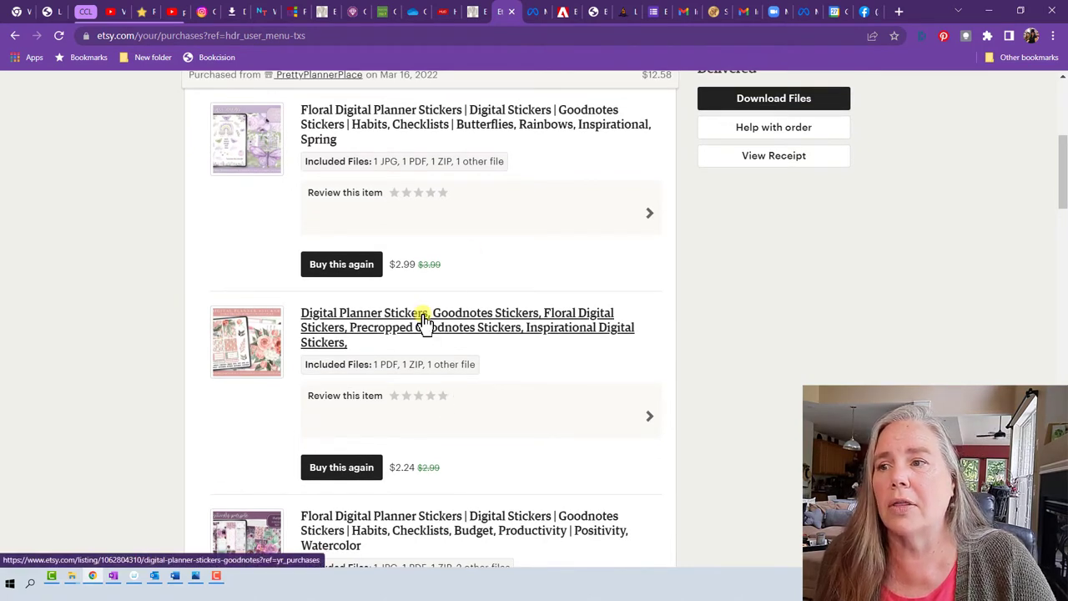
Open the PrettyPlannerPlace order's downloadable files and download png-stickers-floral-dreams.zip
click(799, 102)
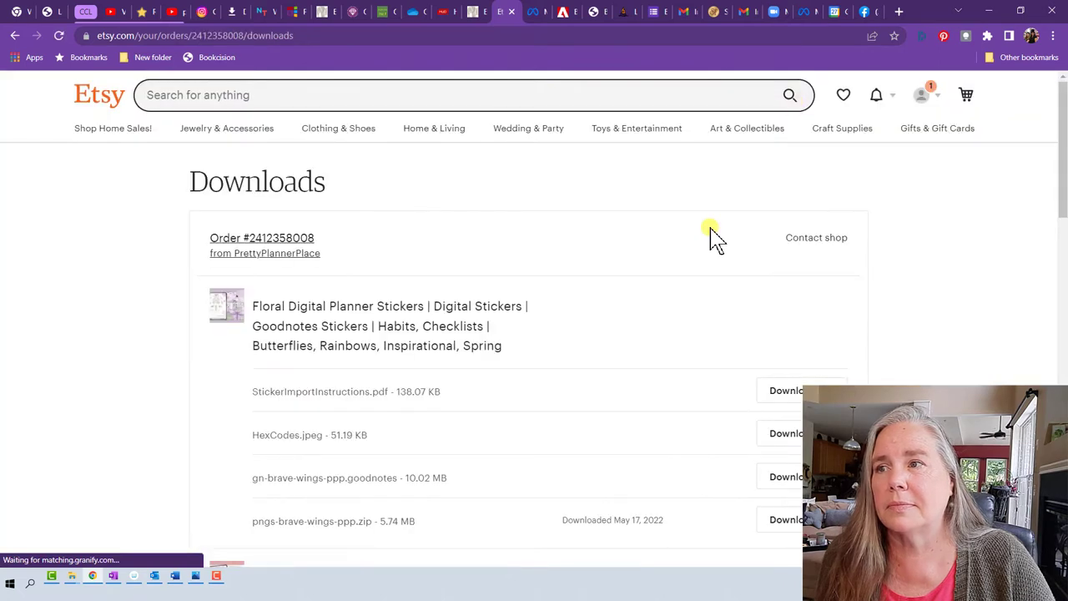
scroll(712, 237, down, 1)
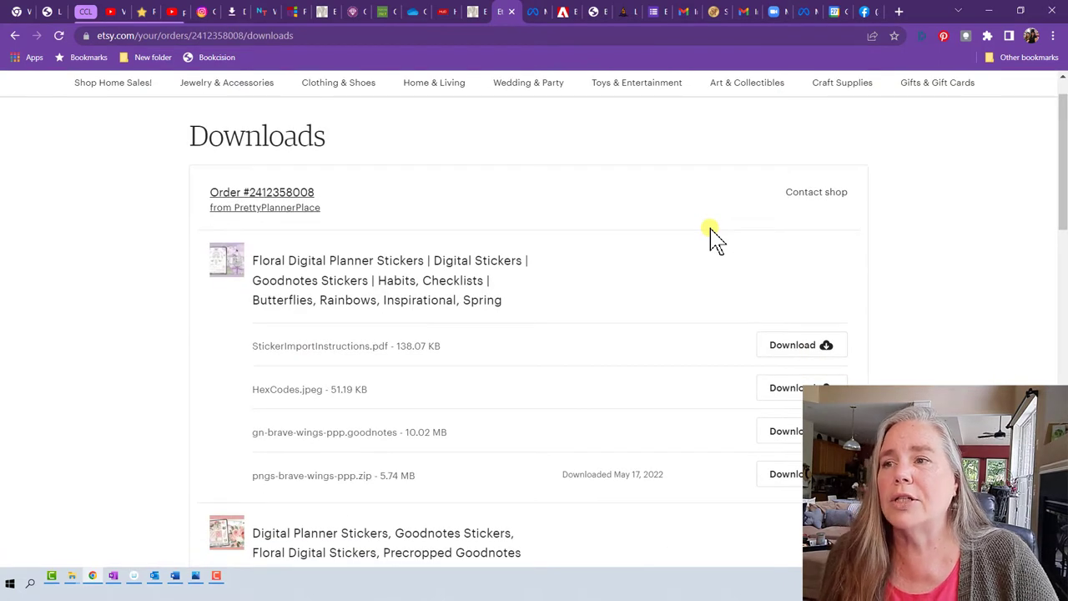
scroll(712, 238, down, 2)
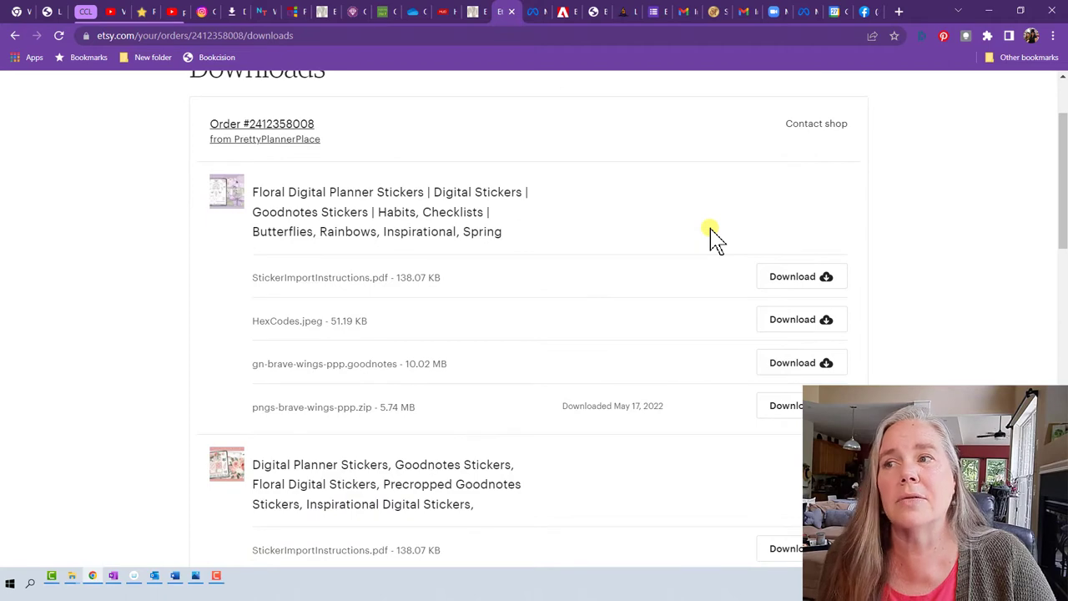
scroll(712, 238, down, 3)
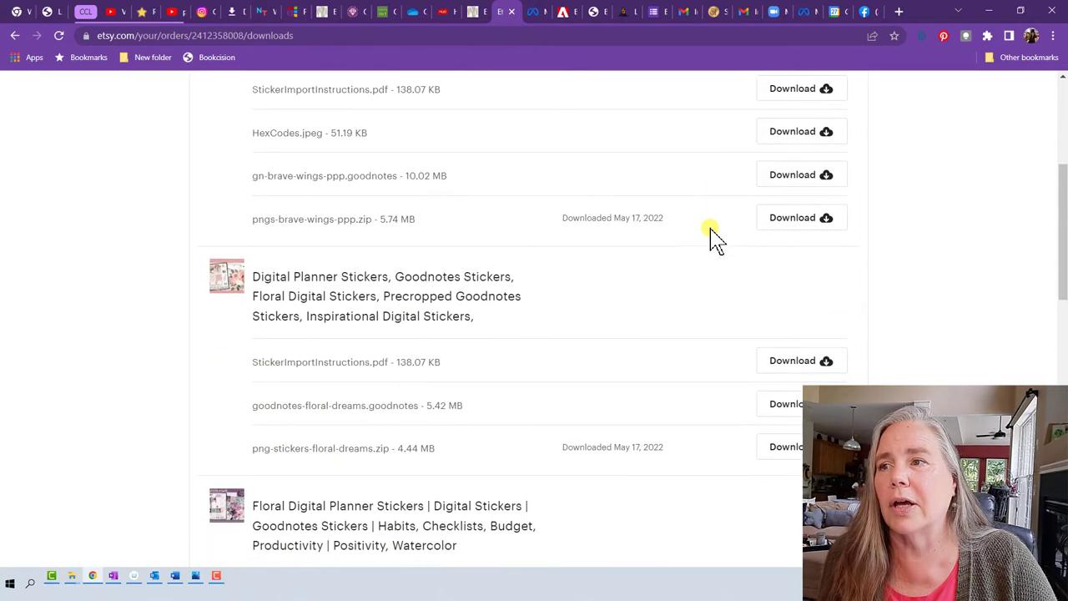
scroll(712, 238, down, 1)
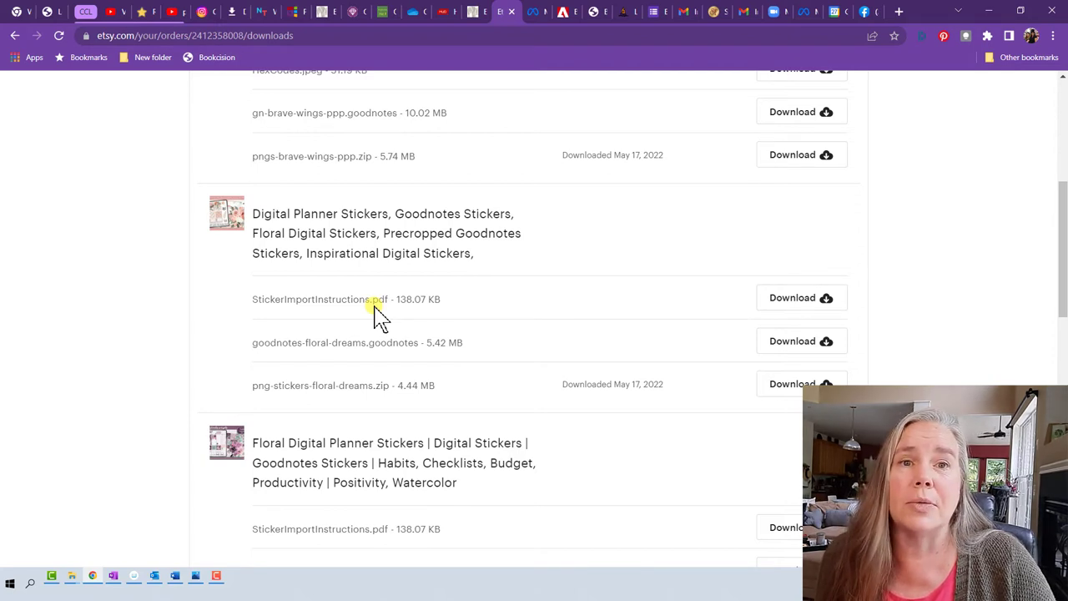
scroll(375, 313, down, 1)
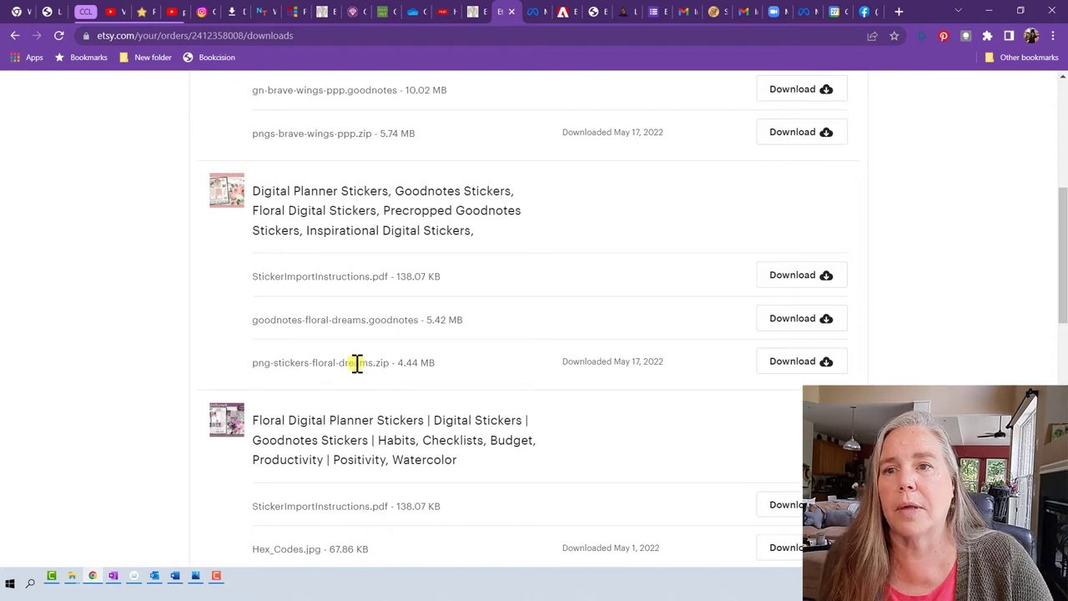
click(784, 366)
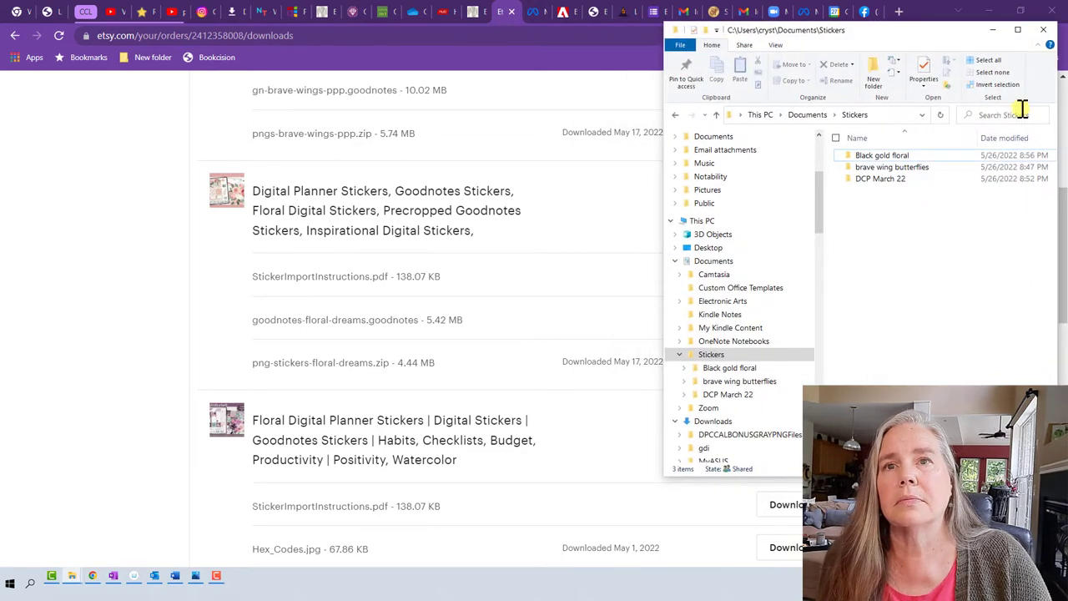
Maximize the File Explorer window and open the Downloads folder to find the sticker zip files
click(1018, 30)
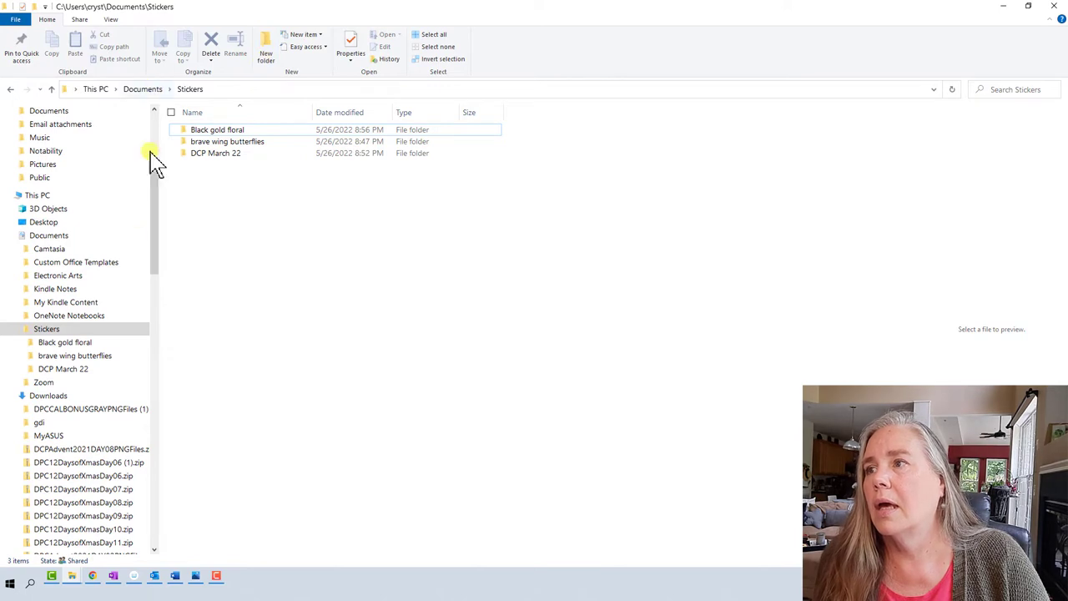
click(55, 397)
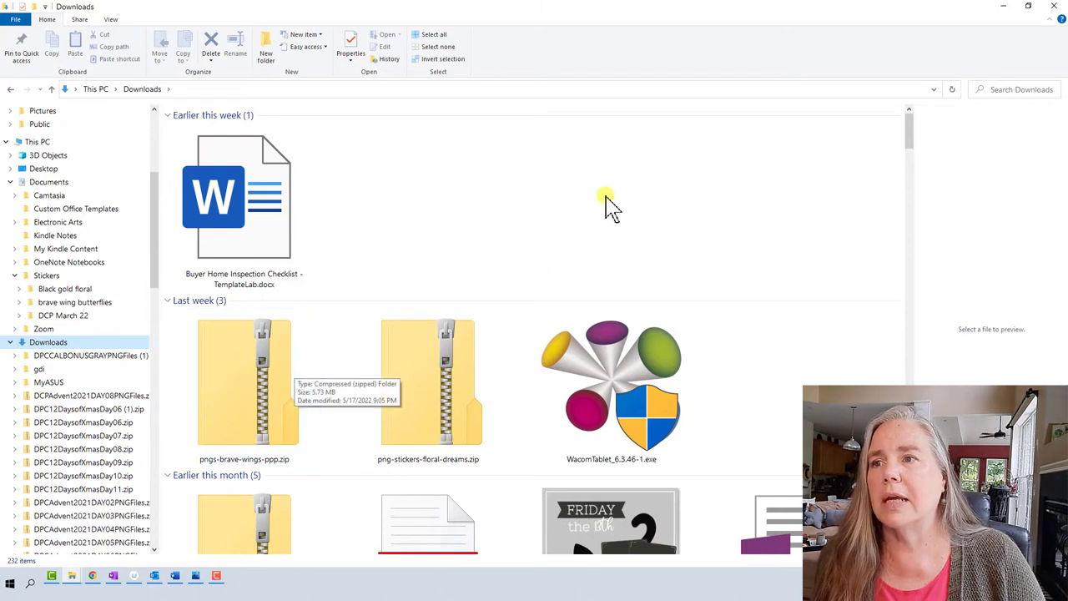
drag(910, 133, 914, 159)
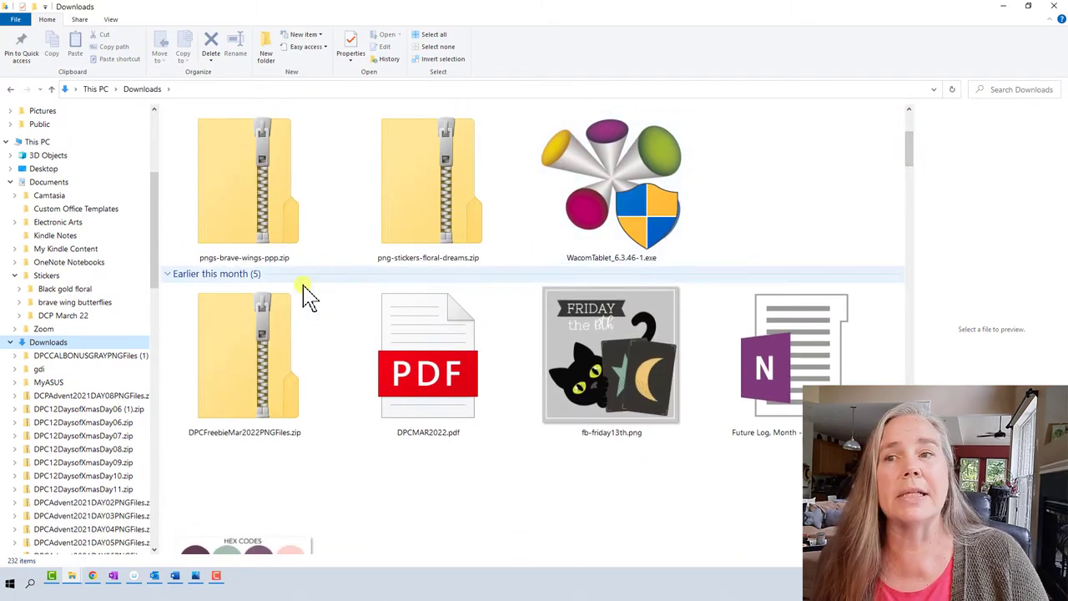
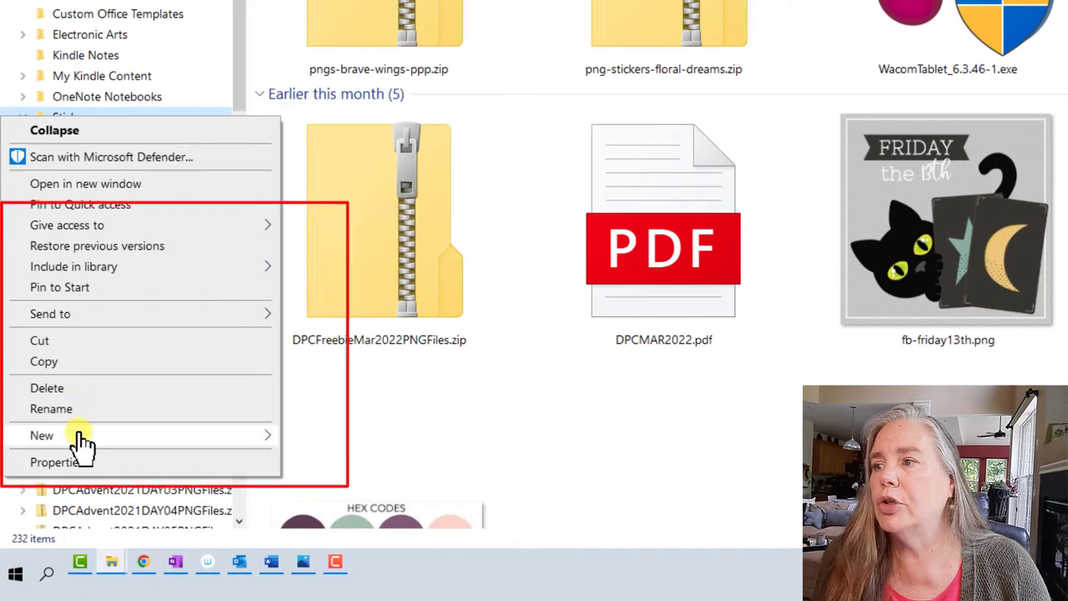
Create a new folder named Coral Florals inside the Stickers folder in Documents
mouse_move(208, 436)
click(307, 437)
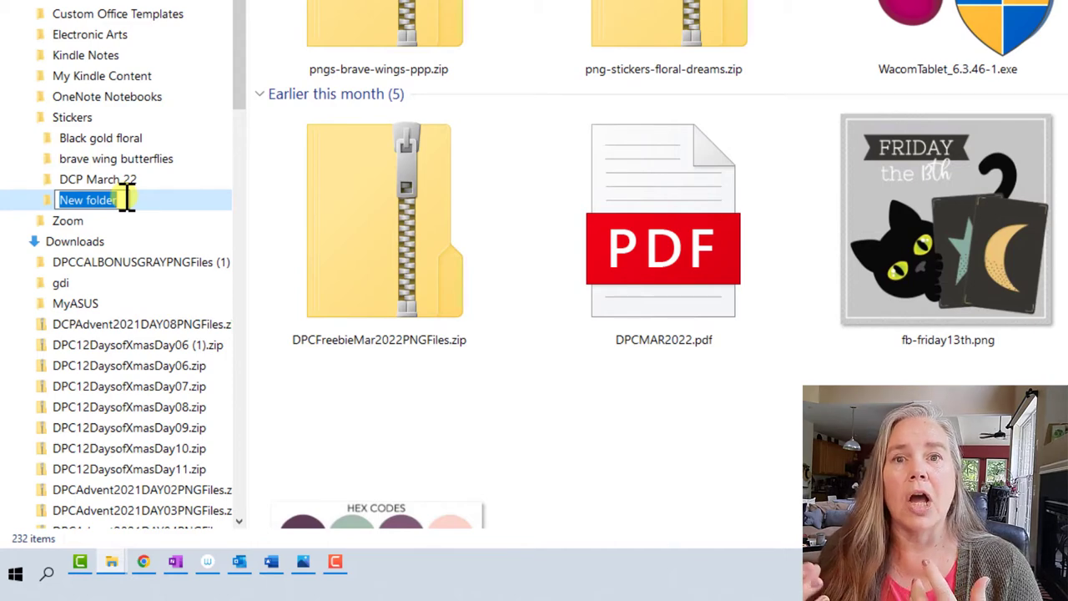
text(Coral F)
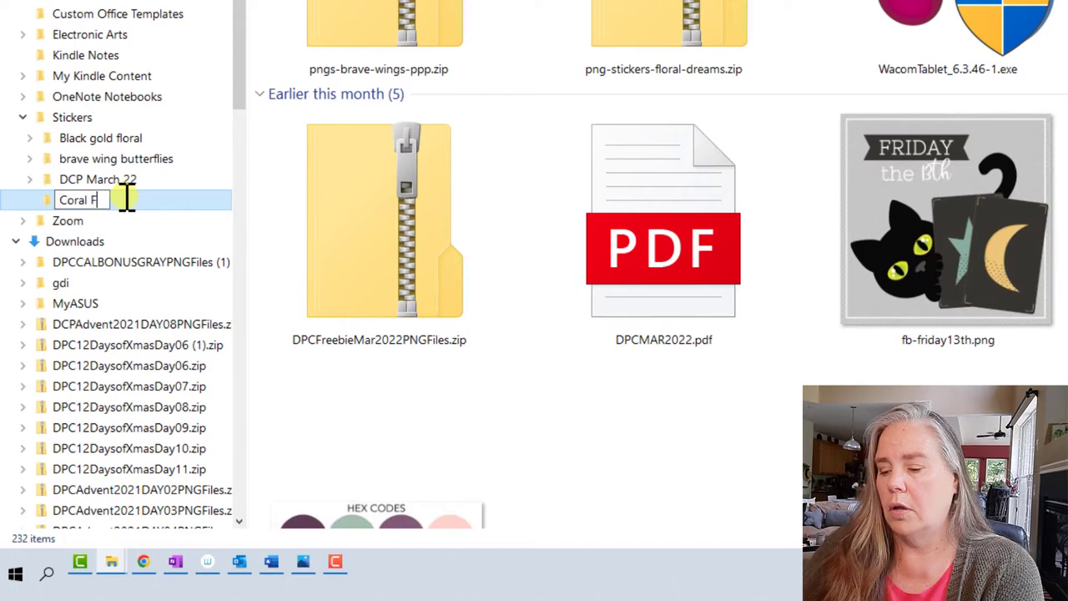
text(lorals)
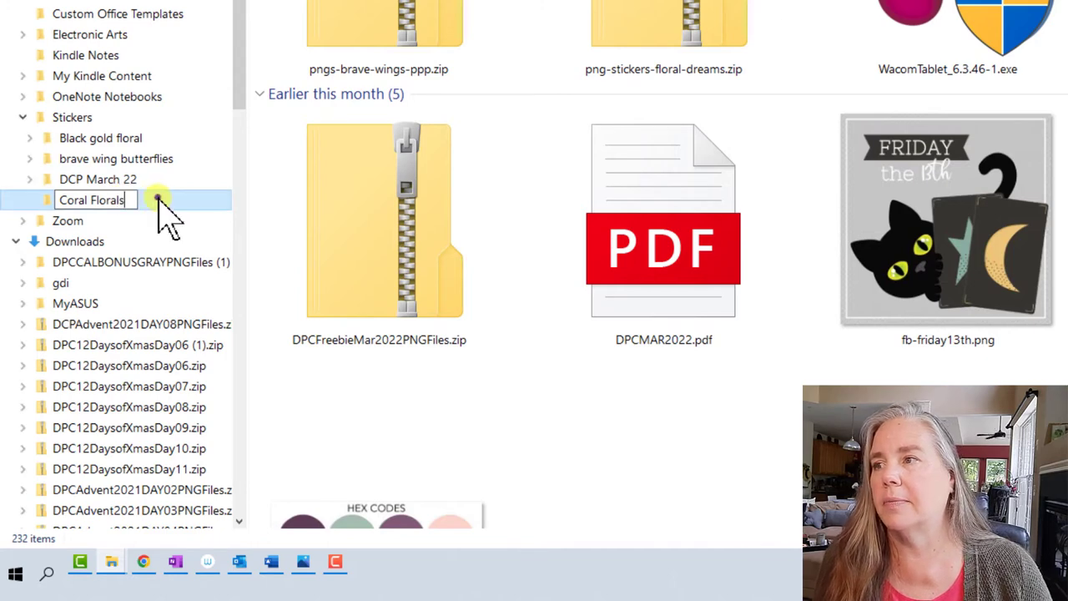
click(158, 203)
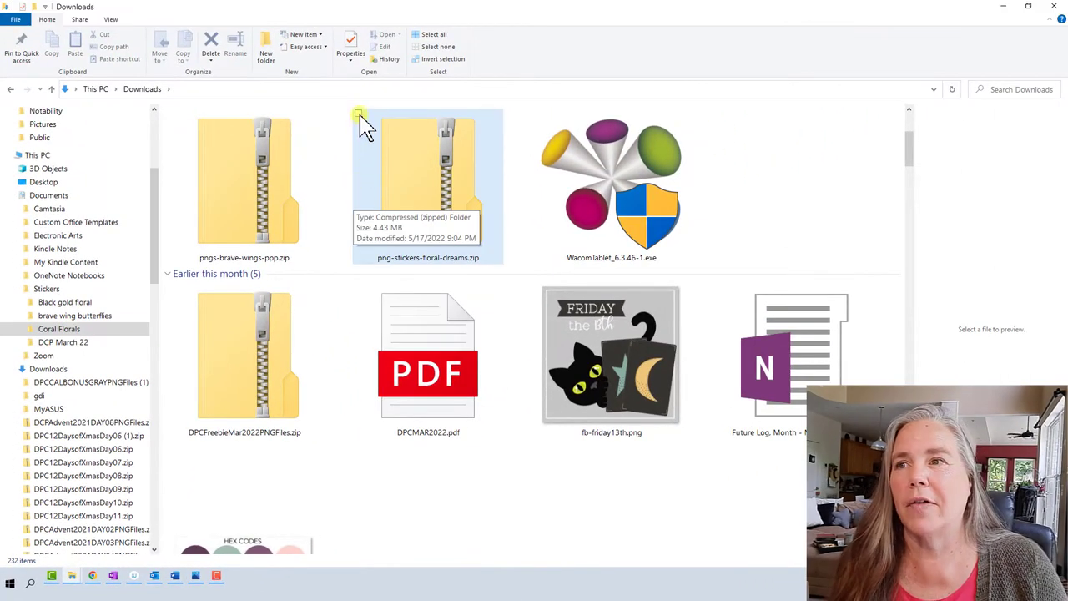
Extract png-stickers-floral-dreams.zip into the Coral Florals folder under Documents > Stickers, showing the extracted files when complete
click(366, 127)
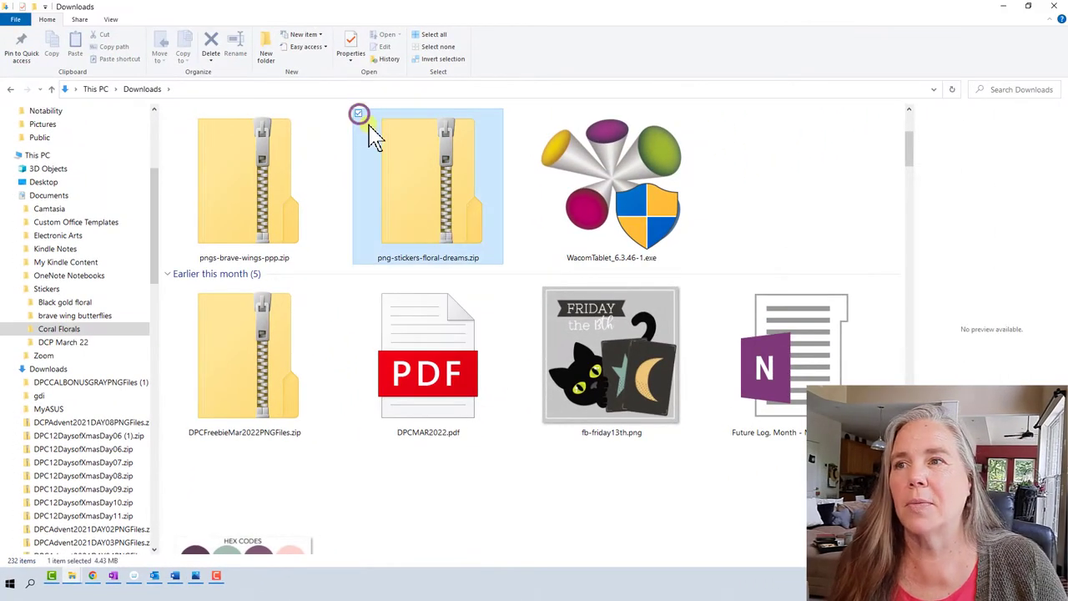
right_click(406, 167)
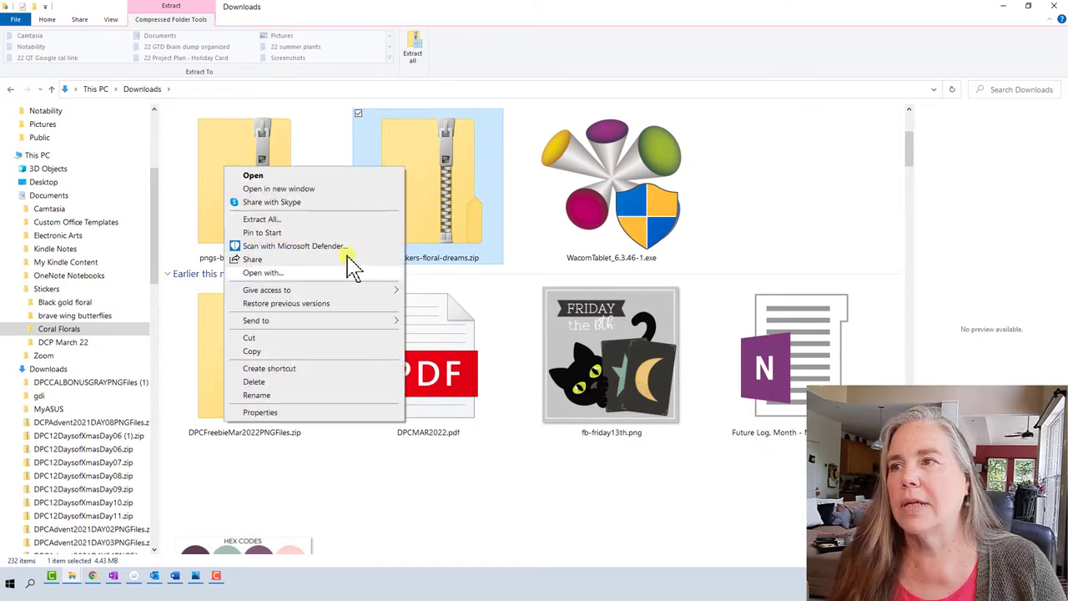
click(360, 220)
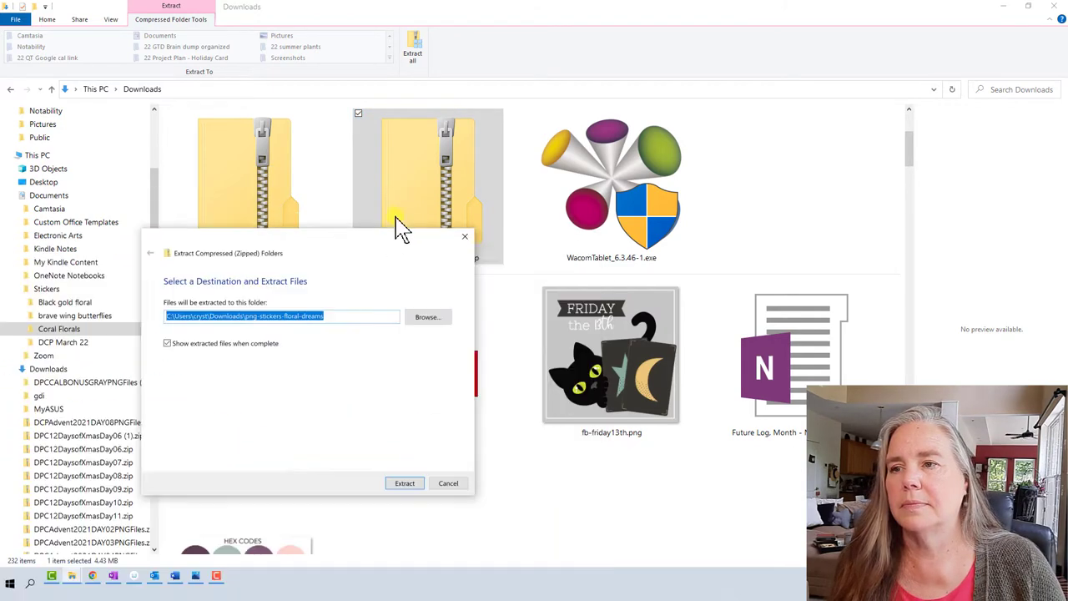
drag(399, 221, 596, 165)
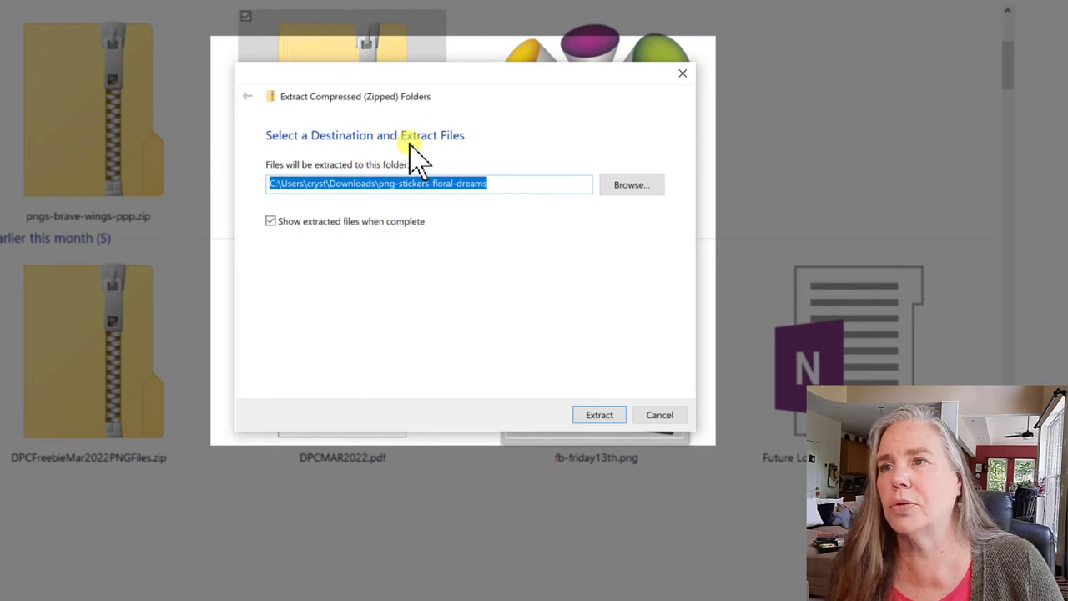
click(630, 185)
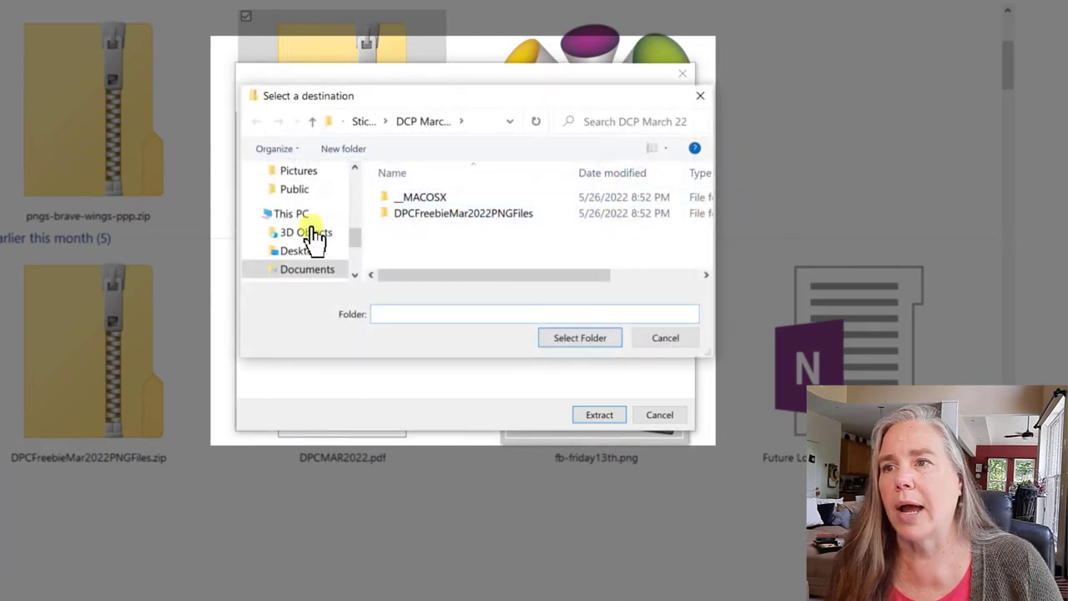
drag(354, 237, 361, 272)
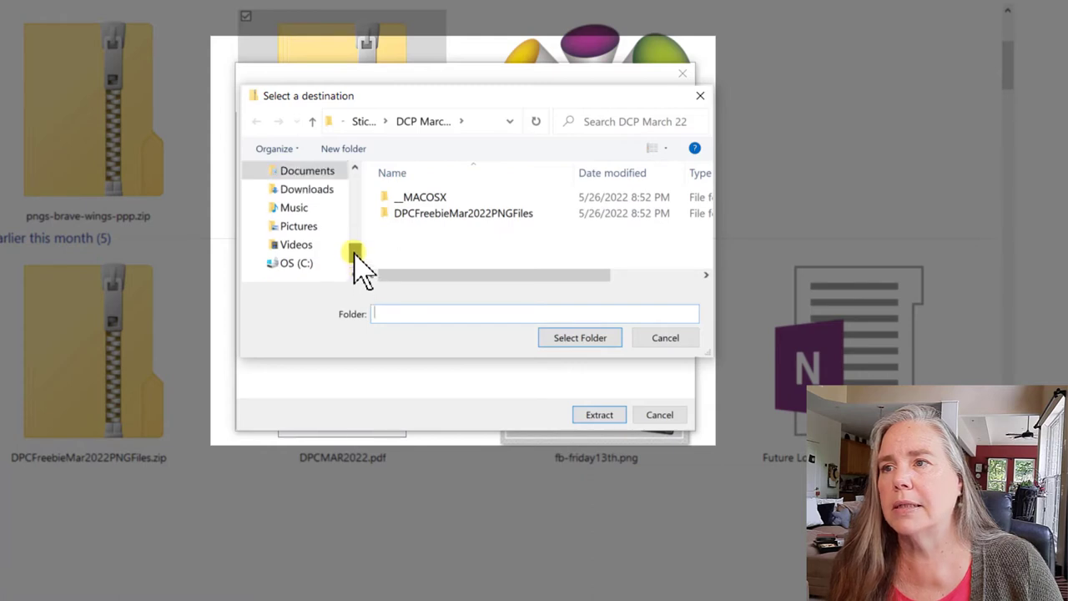
click(311, 175)
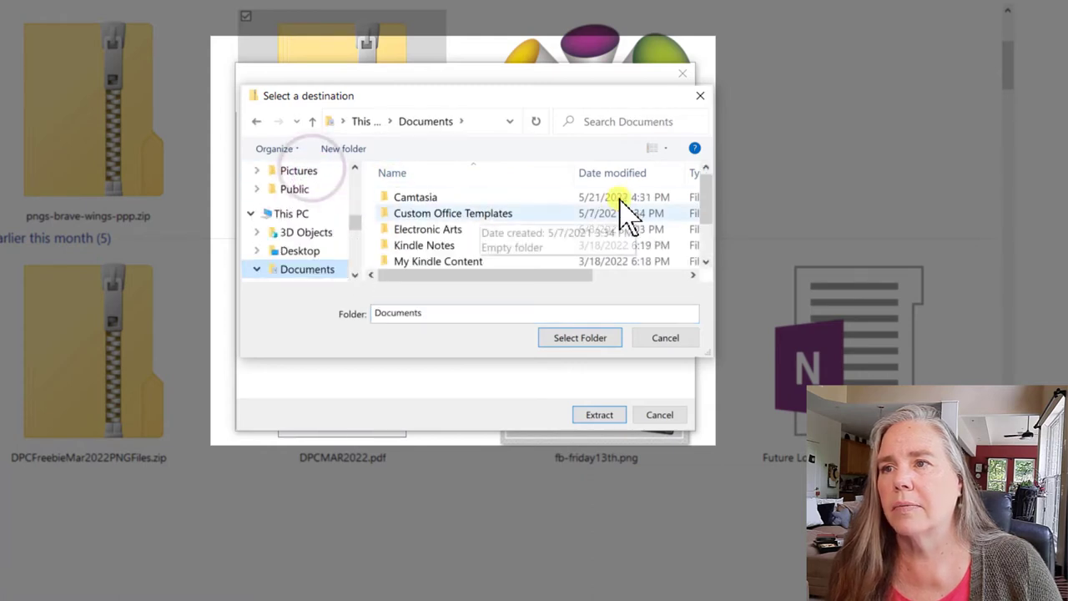
drag(705, 192, 707, 225)
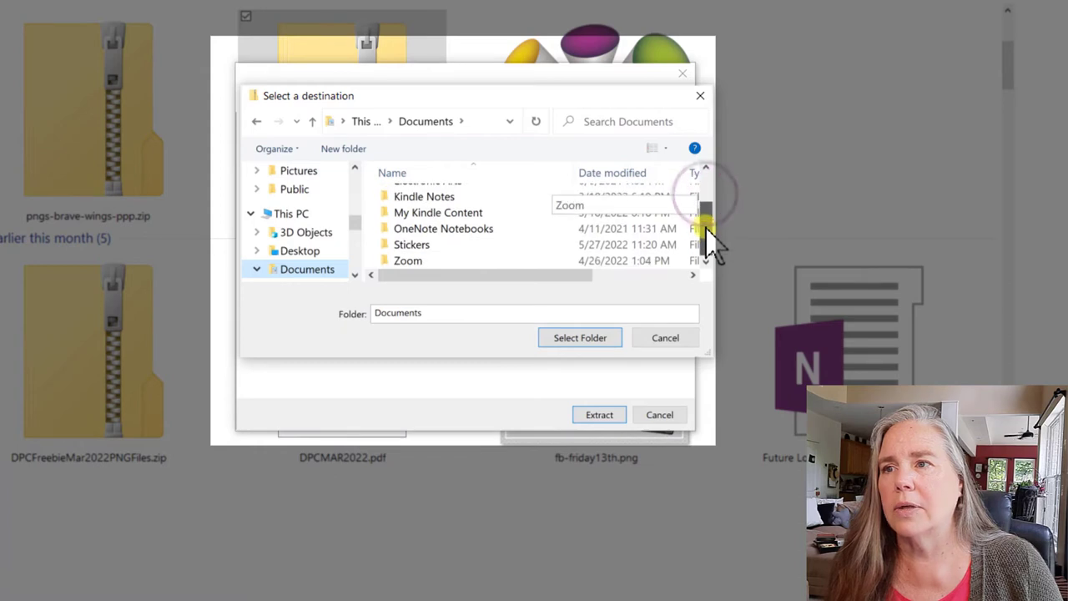
double_click(411, 243)
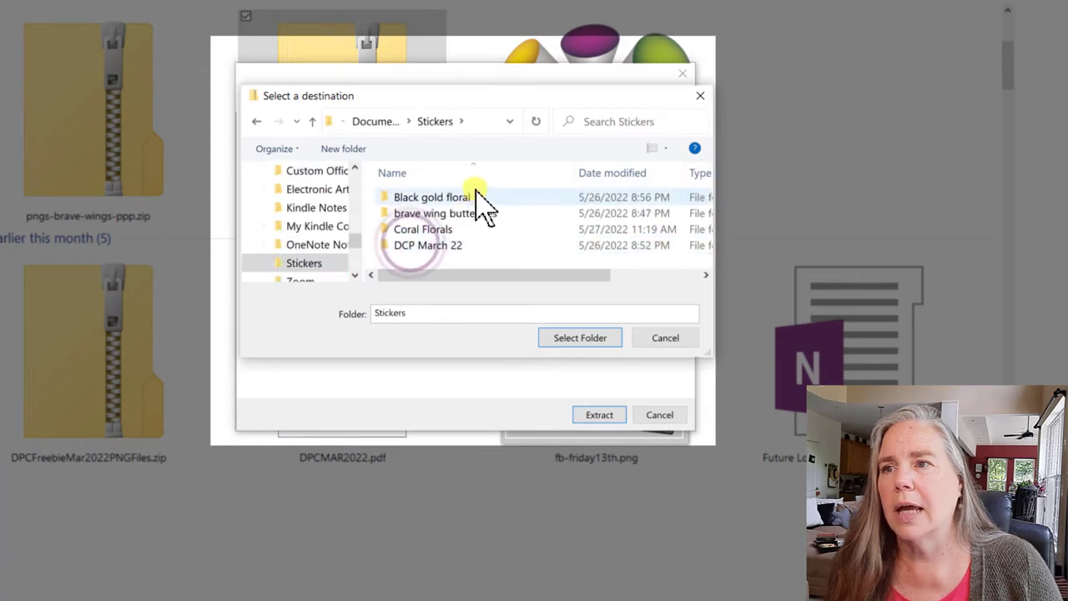
double_click(433, 233)
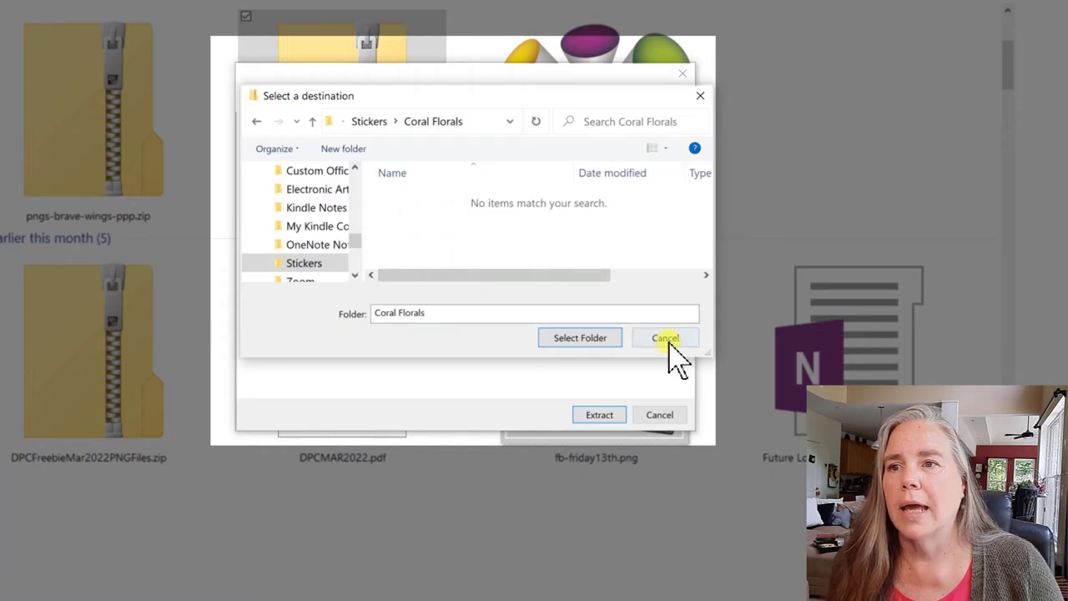
click(594, 341)
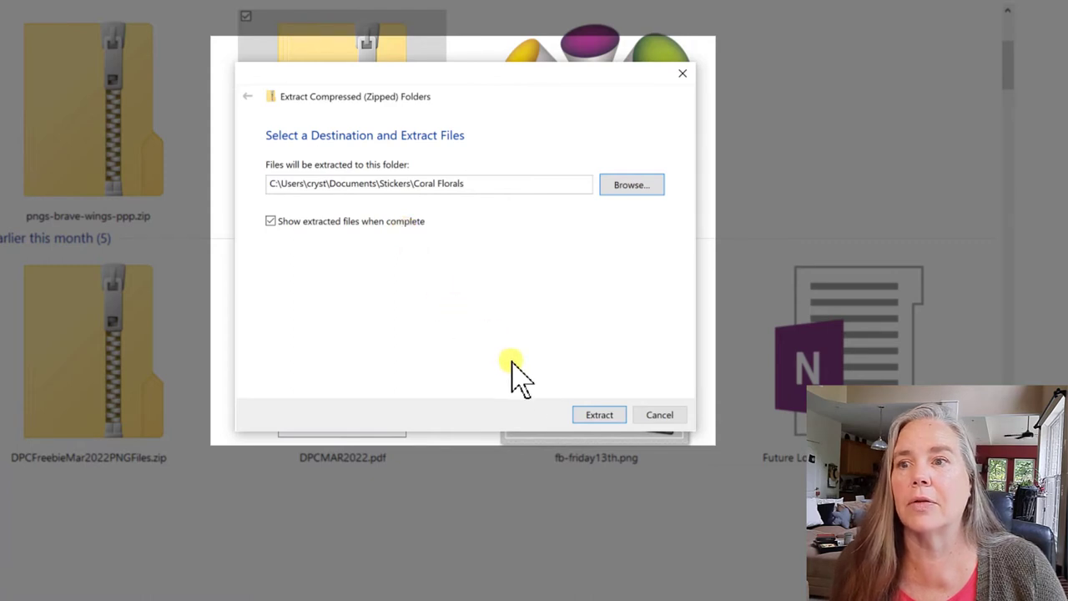
click(586, 414)
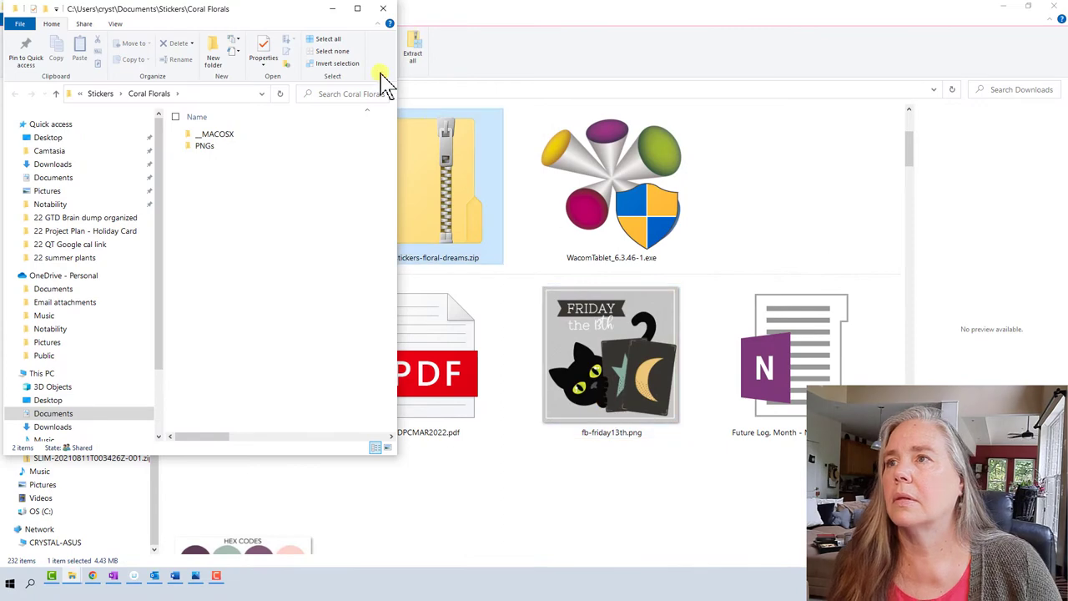
Maximize the Coral Florals window and display its contents as extra large icons
click(357, 8)
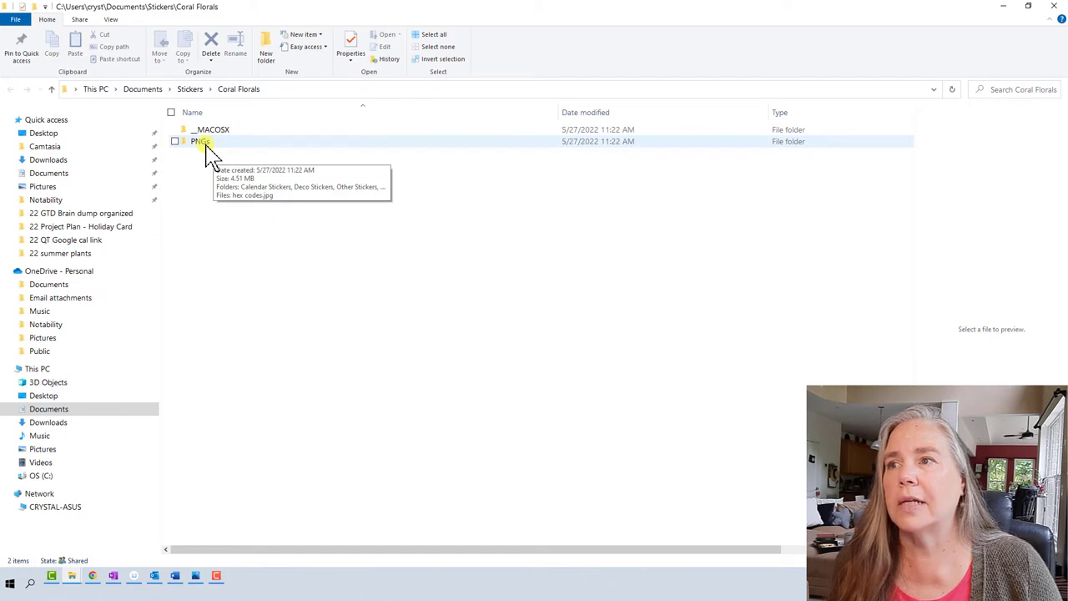
click(110, 19)
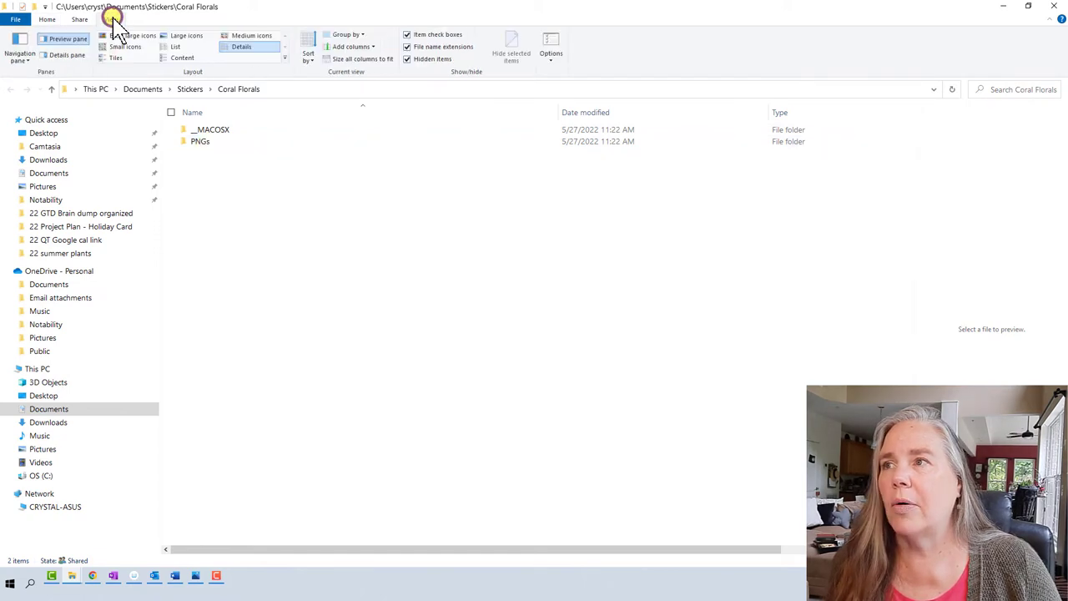
click(139, 35)
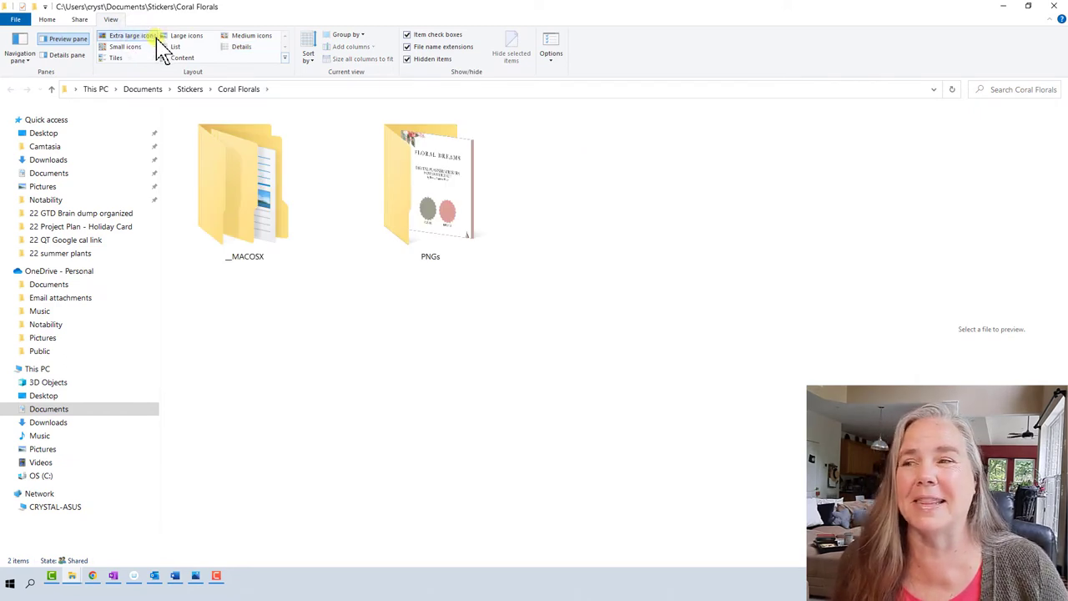
Open Calendar Stickers inside the PNGs folder, show extra large icons, and look through the Days and Months subfolders
double_click(438, 252)
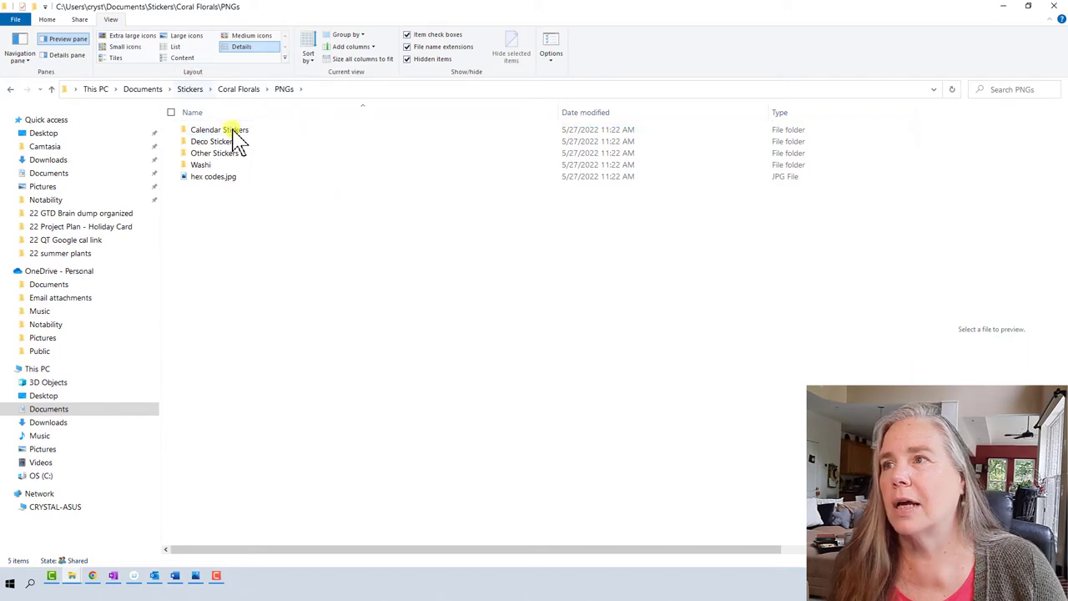
click(233, 131)
double_click(233, 131)
click(132, 35)
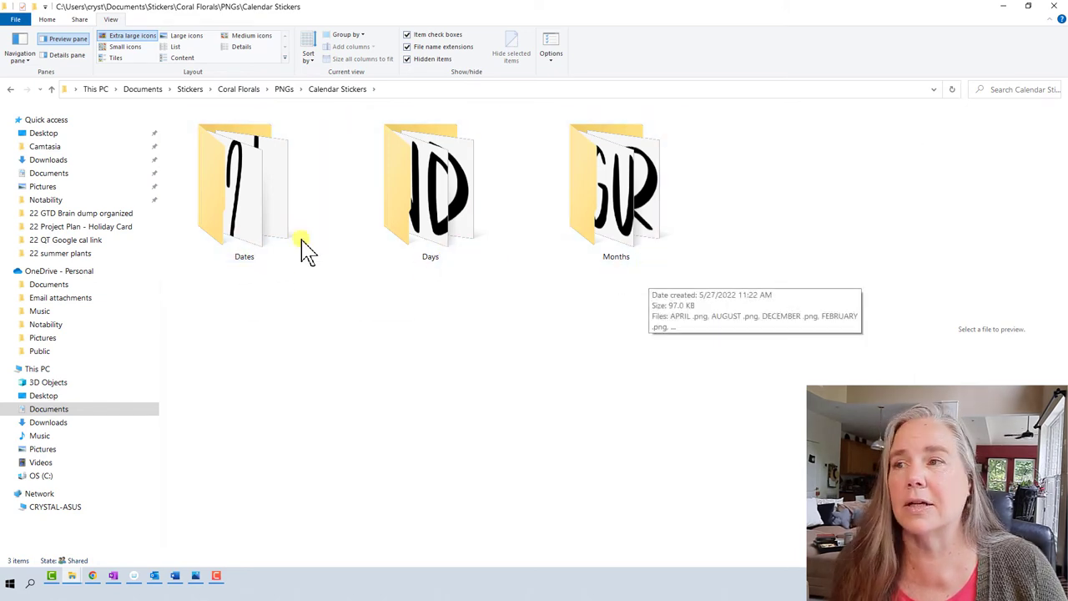
click(278, 231)
double_click(278, 230)
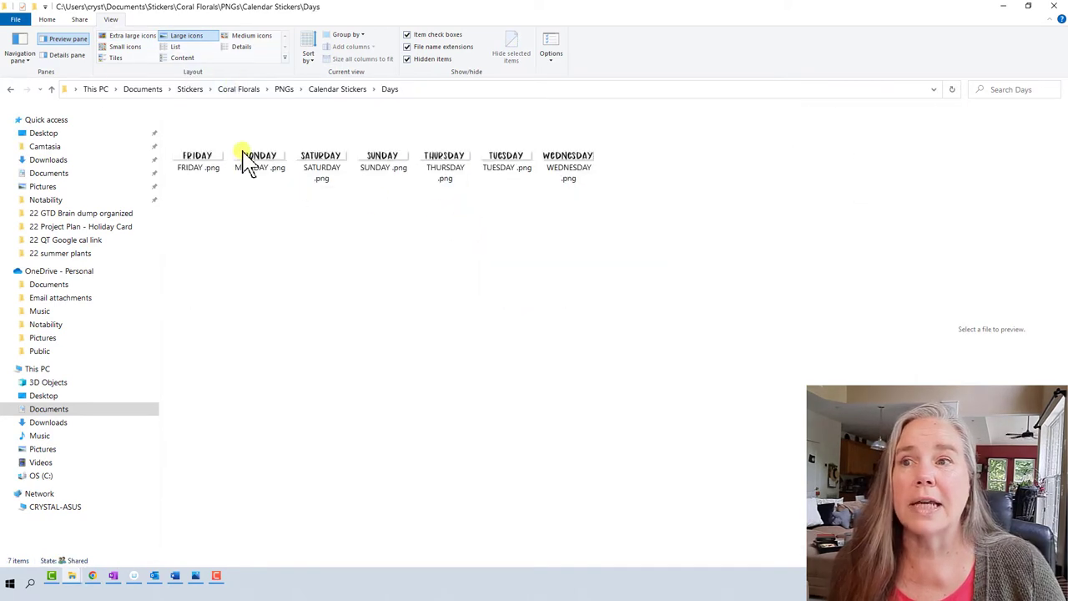
click(14, 90)
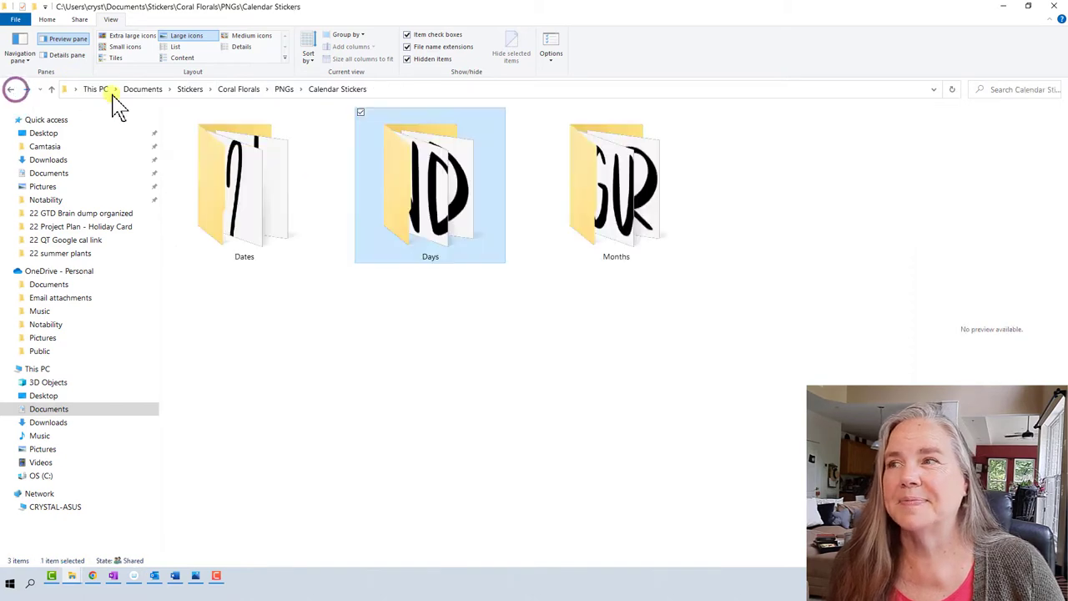
double_click(591, 197)
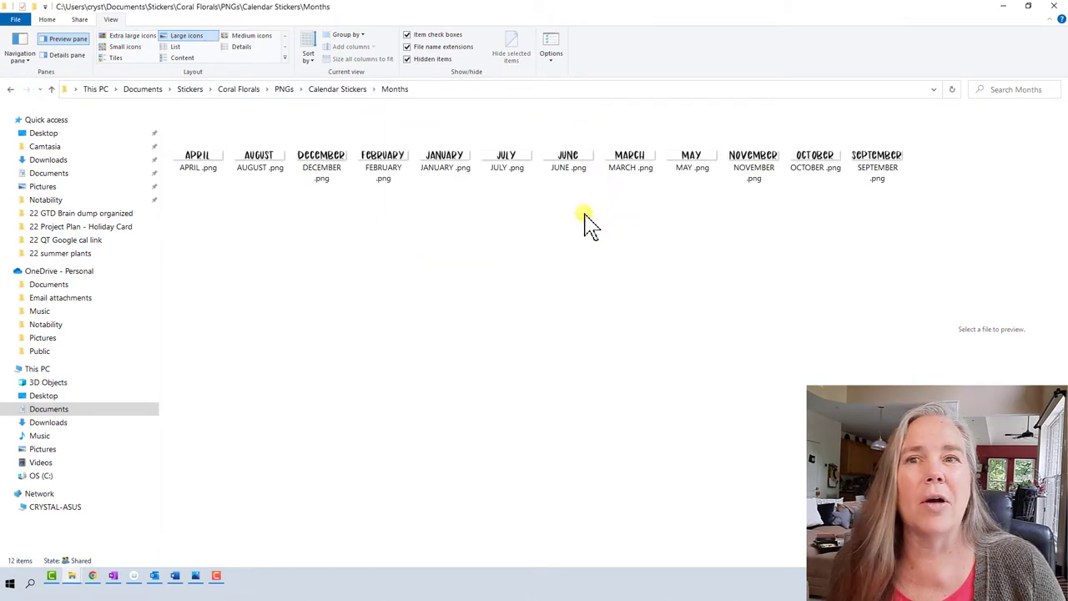
click(12, 89)
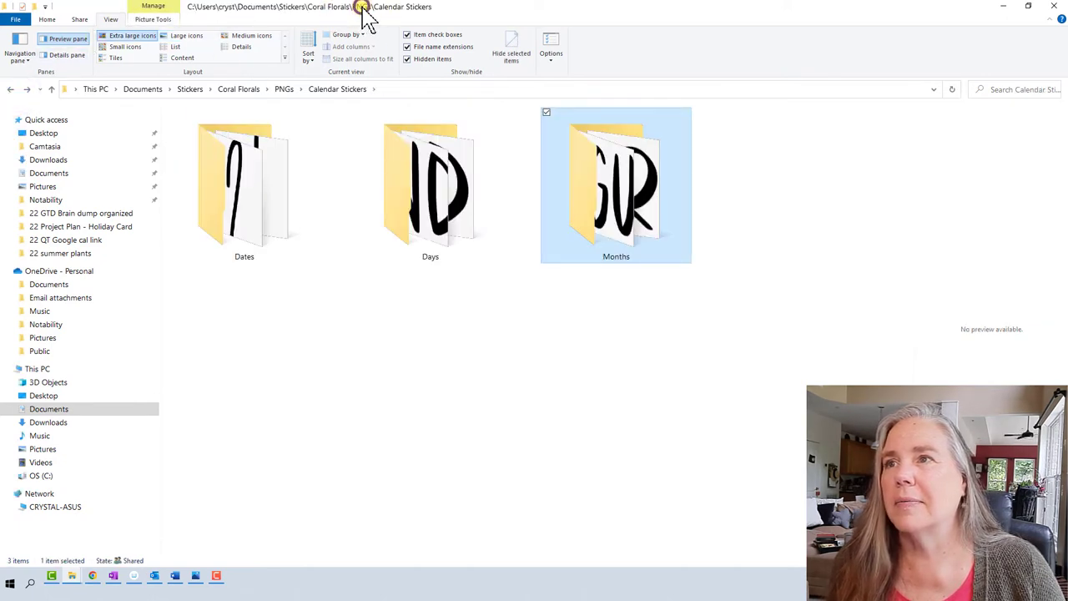
Open the Deco Stickers folder within PNGs and copy Deco Sticker.png, Deco Sticker-2.png, Deco Sticker-3.png and Deco Sticker-4.png
click(279, 89)
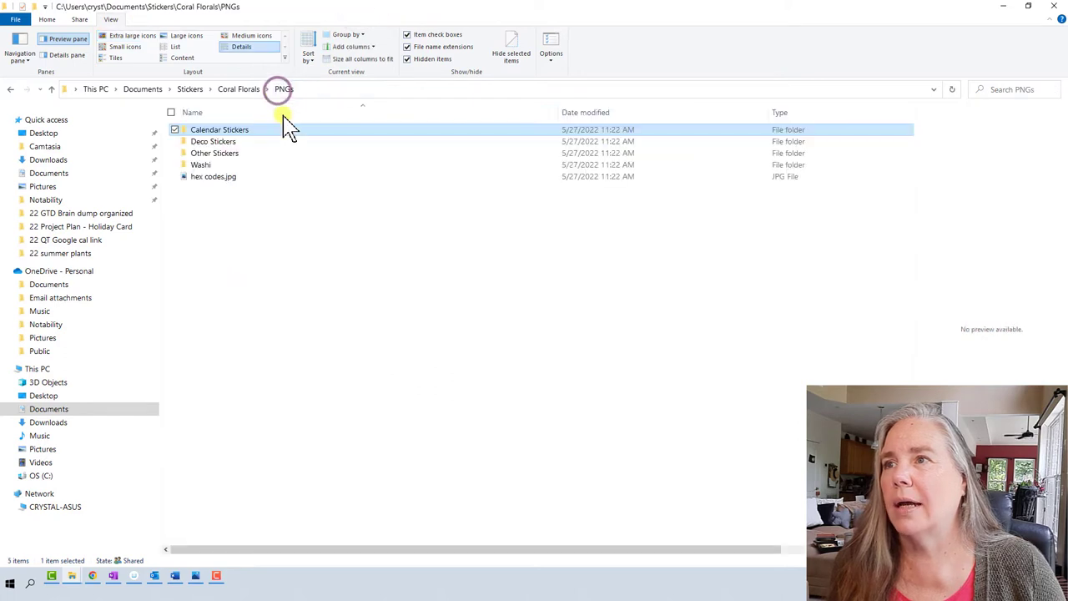
double_click(242, 141)
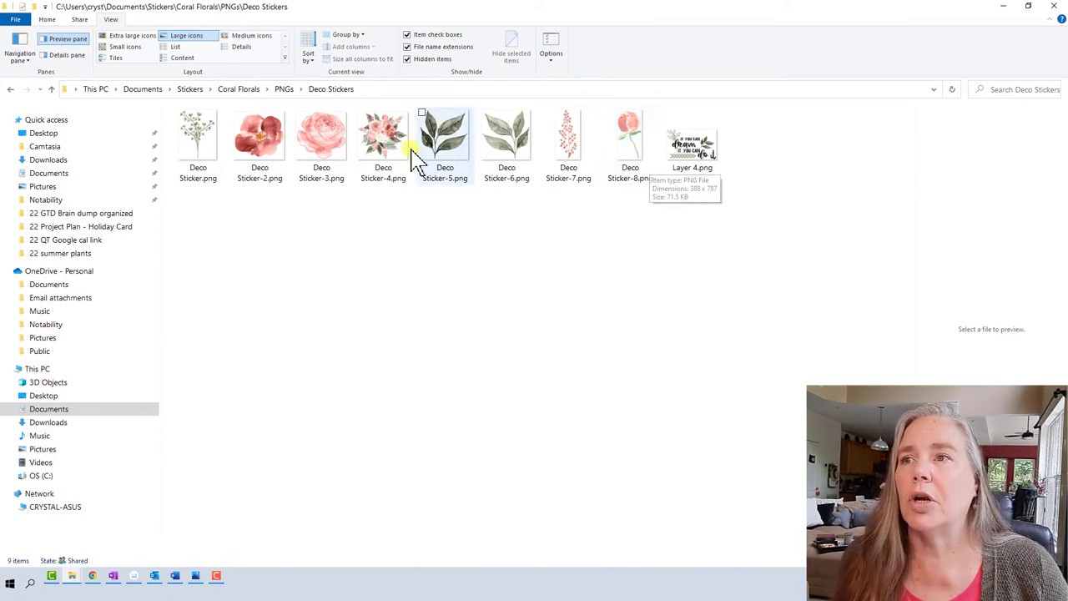
click(364, 121)
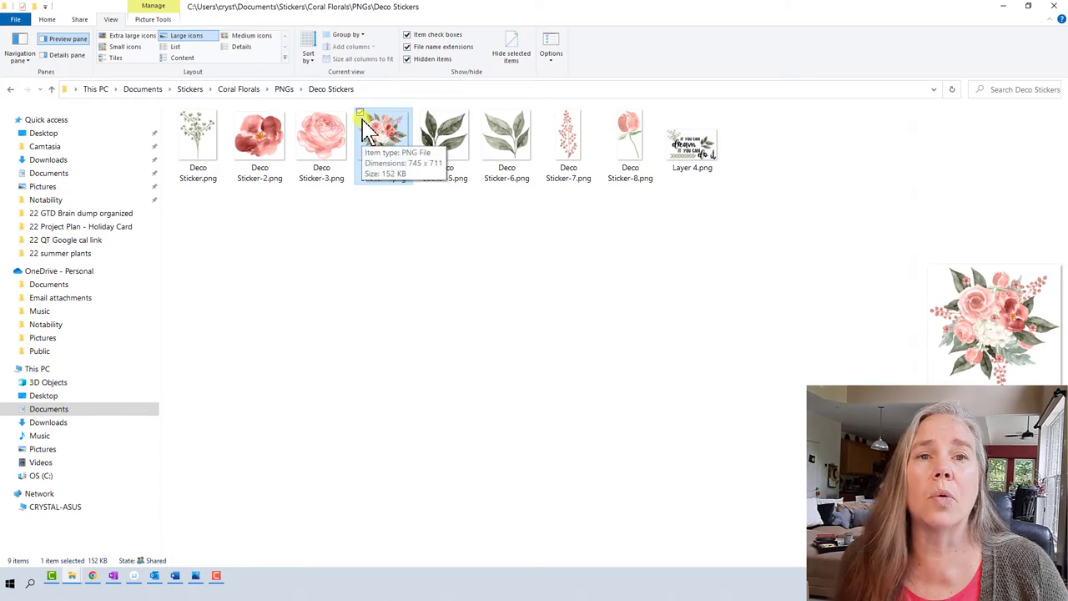
click(297, 112)
click(236, 112)
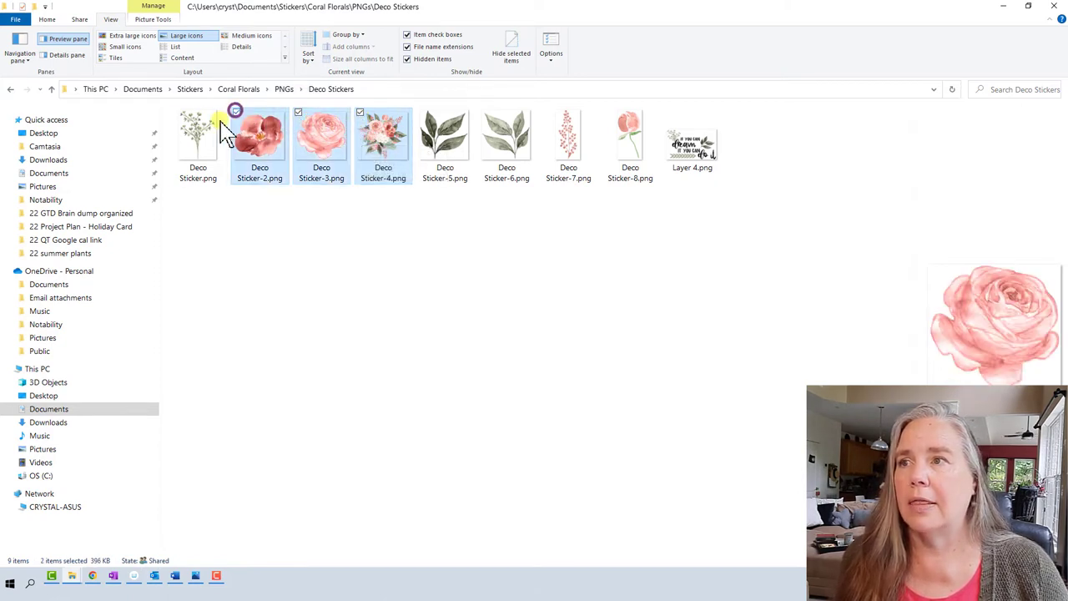
click(174, 112)
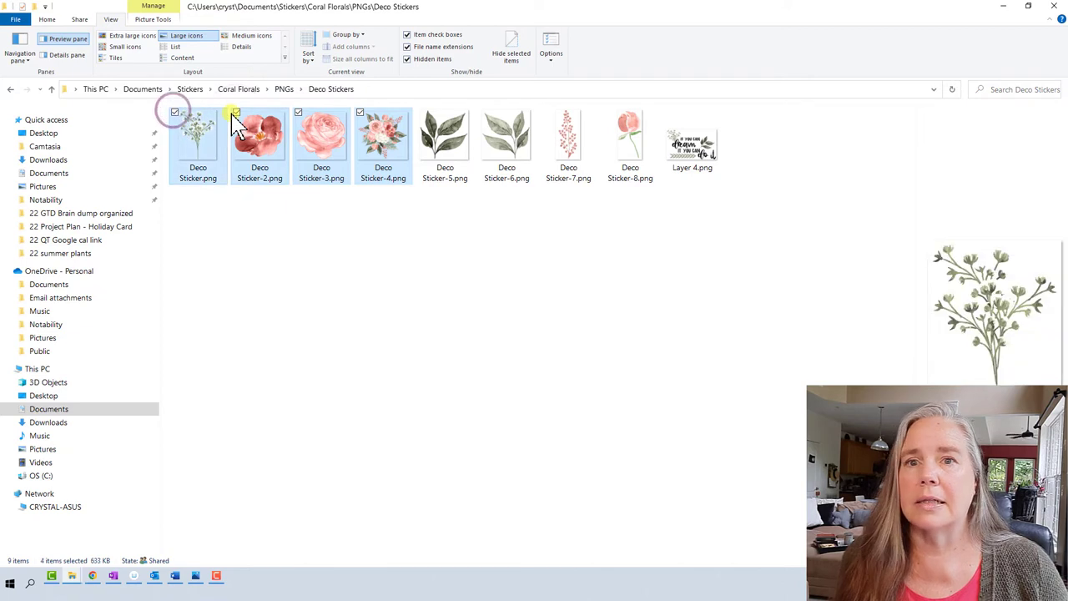
right_click(315, 153)
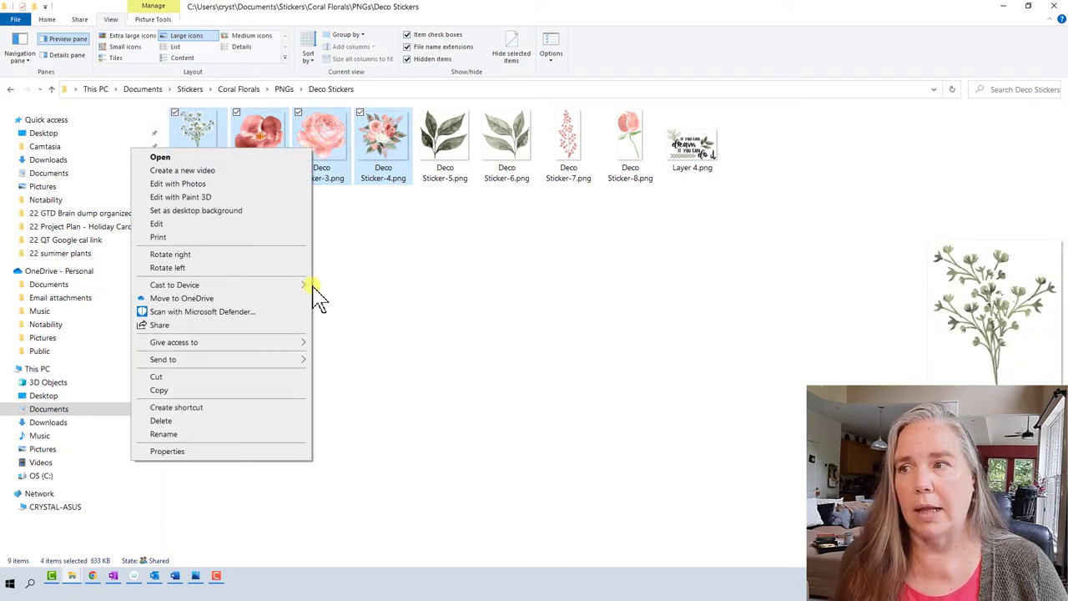
click(285, 391)
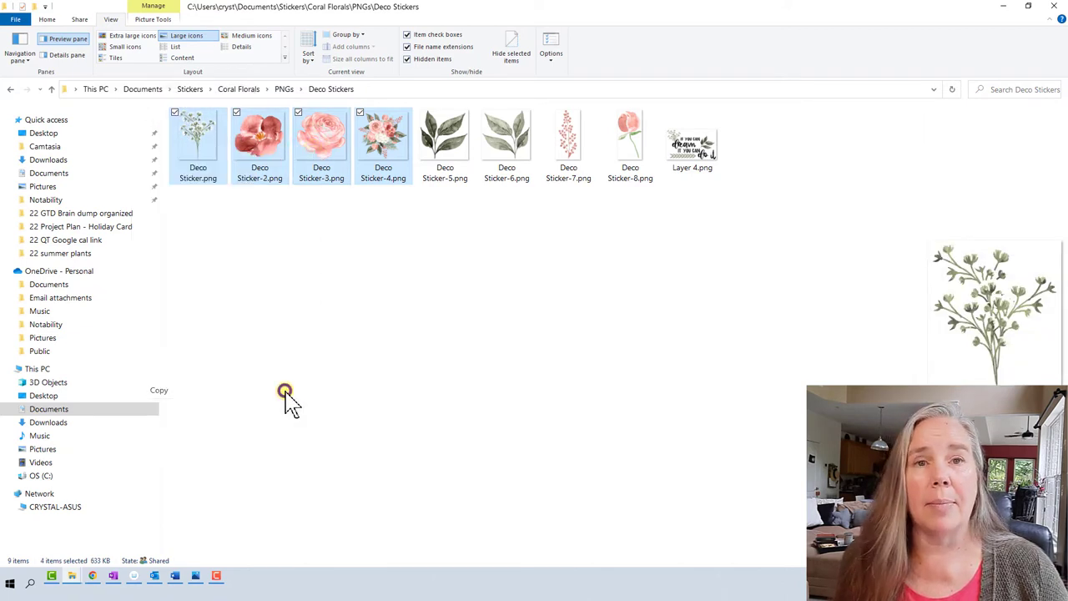
Switch to OneNote and paste the copied stickers onto the June Theme page beside the existing small picture
click(114, 578)
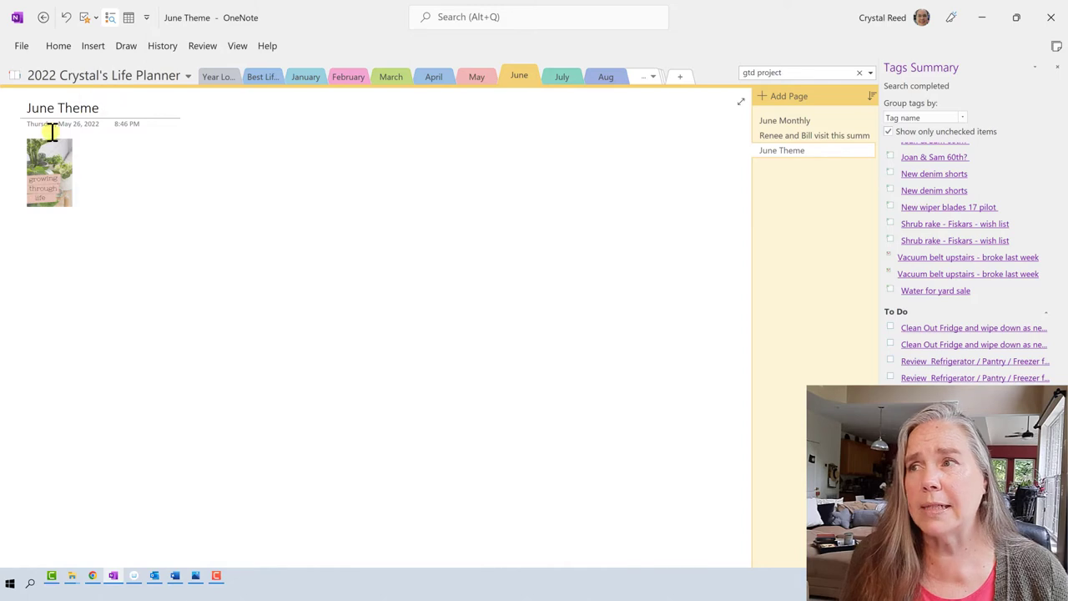
right_click(101, 150)
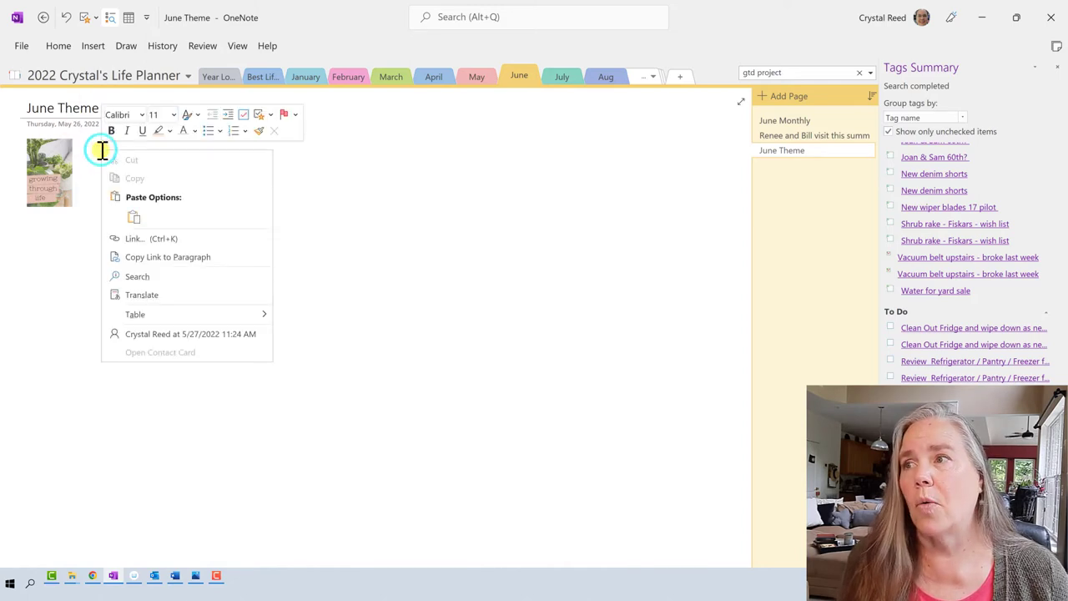
click(132, 216)
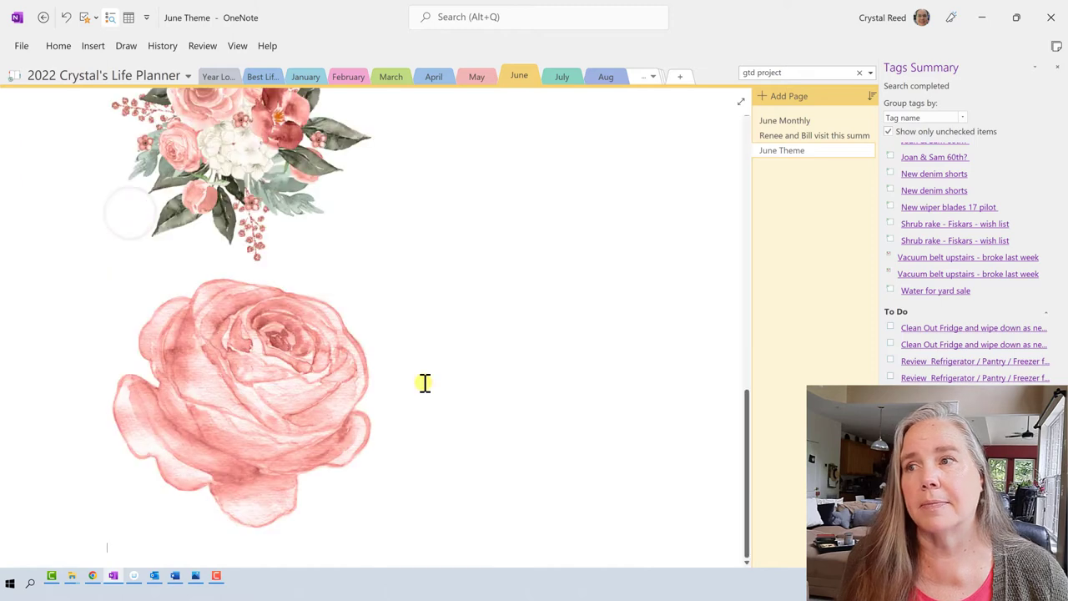
scroll(425, 383, up, 5)
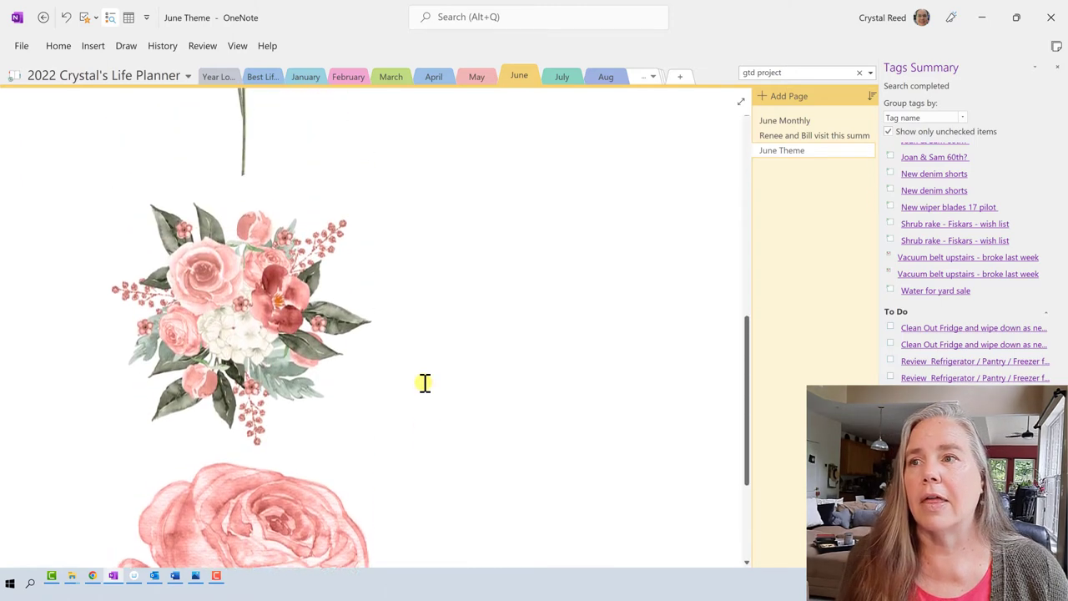
scroll(424, 383, up, 8)
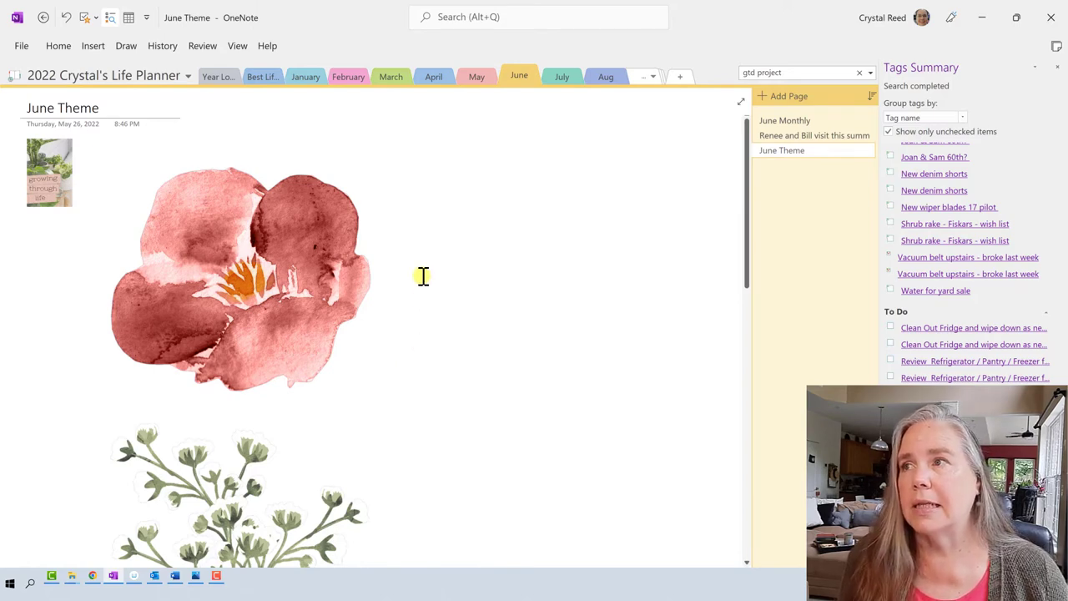
Lasso-select the four pasted flower stickers on the June Theme page and shrink them together to roughly the small picture's width
click(127, 49)
click(52, 83)
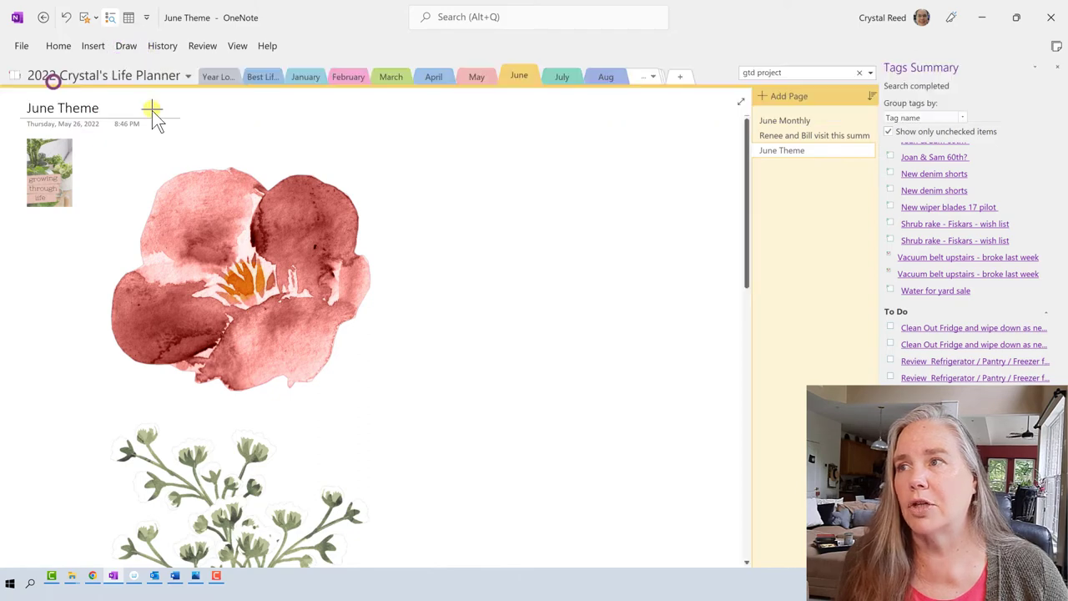
mouse_move(195, 134)
mouse_down()
mouse_move(119, 176)
mouse_move(74, 326)
mouse_move(72, 394)
mouse_up()
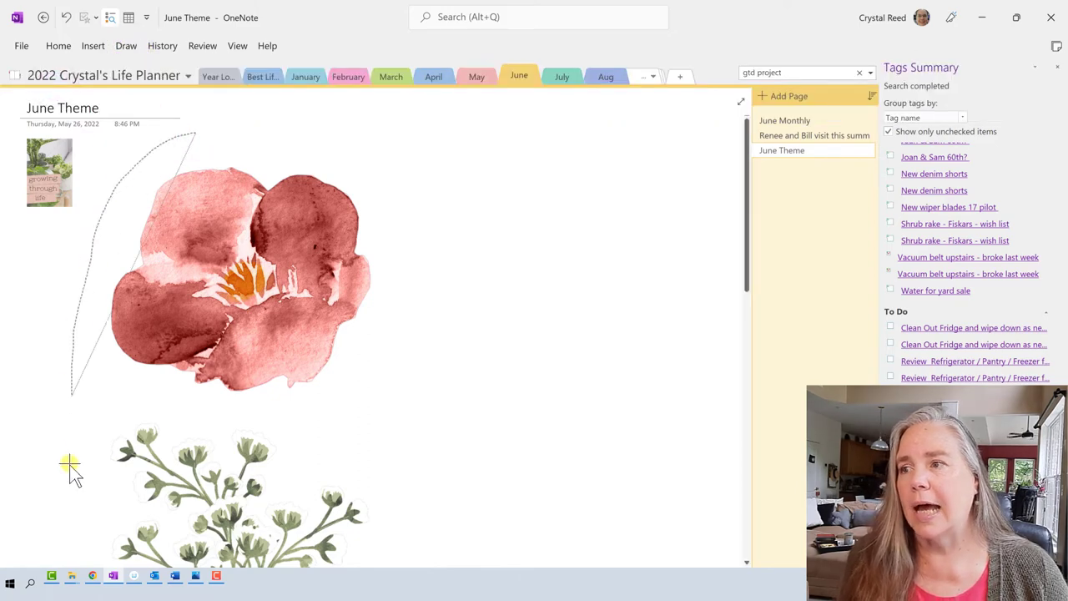
mouse_move(75, 560)
mouse_down()
mouse_move(76, 579)
mouse_move(74, 547)
mouse_move(73, 567)
mouse_move(3, 571)
mouse_move(437, 78)
mouse_move(424, 88)
mouse_move(365, 83)
mouse_move(225, 220)
mouse_up()
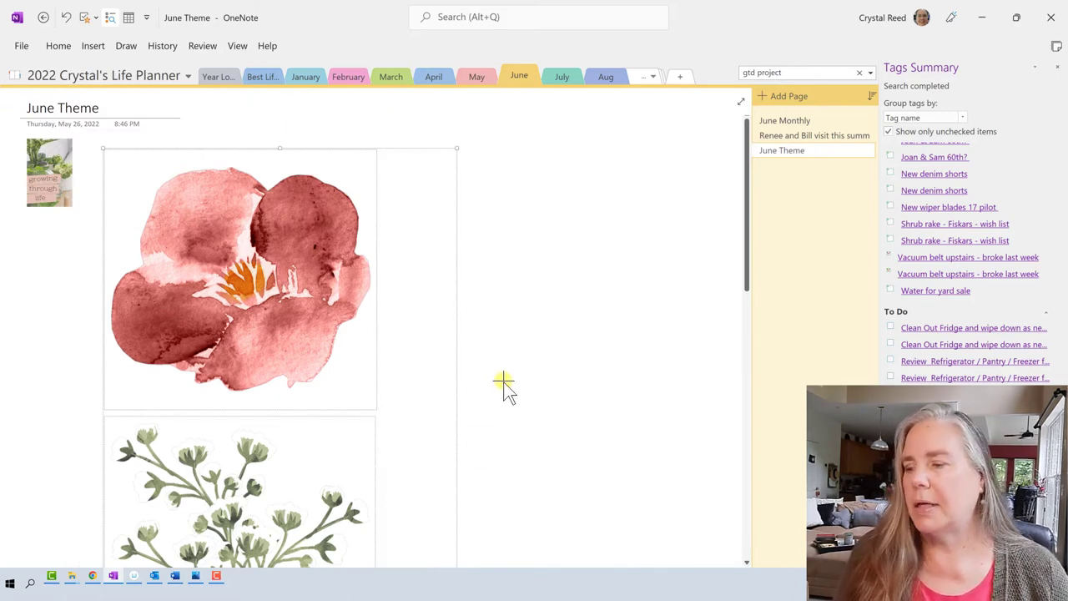
scroll(504, 384, down, 3)
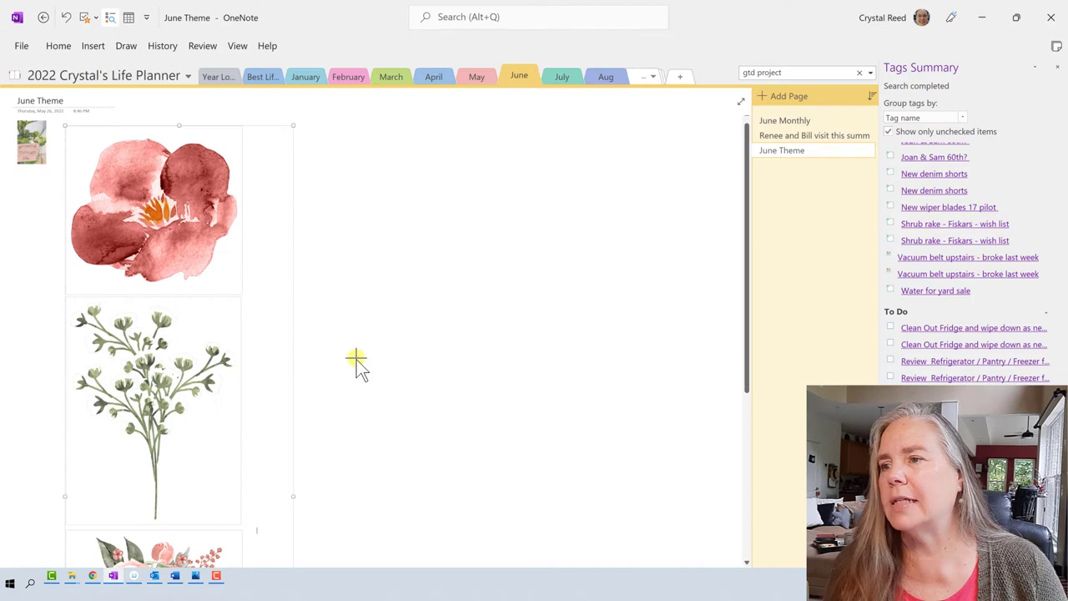
scroll(356, 360, down, 5)
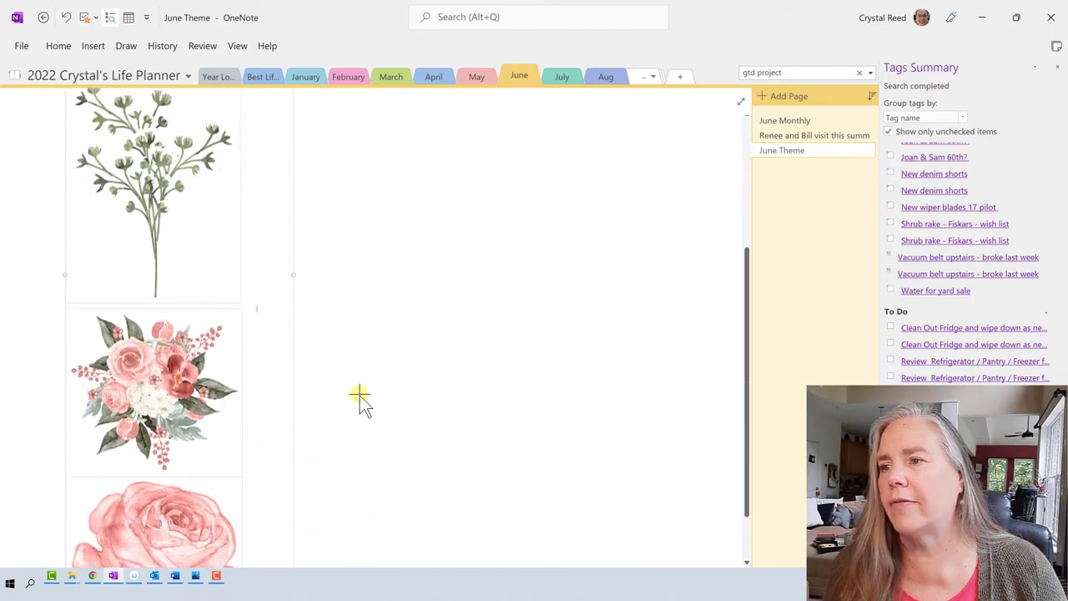
scroll(358, 397, down, 2)
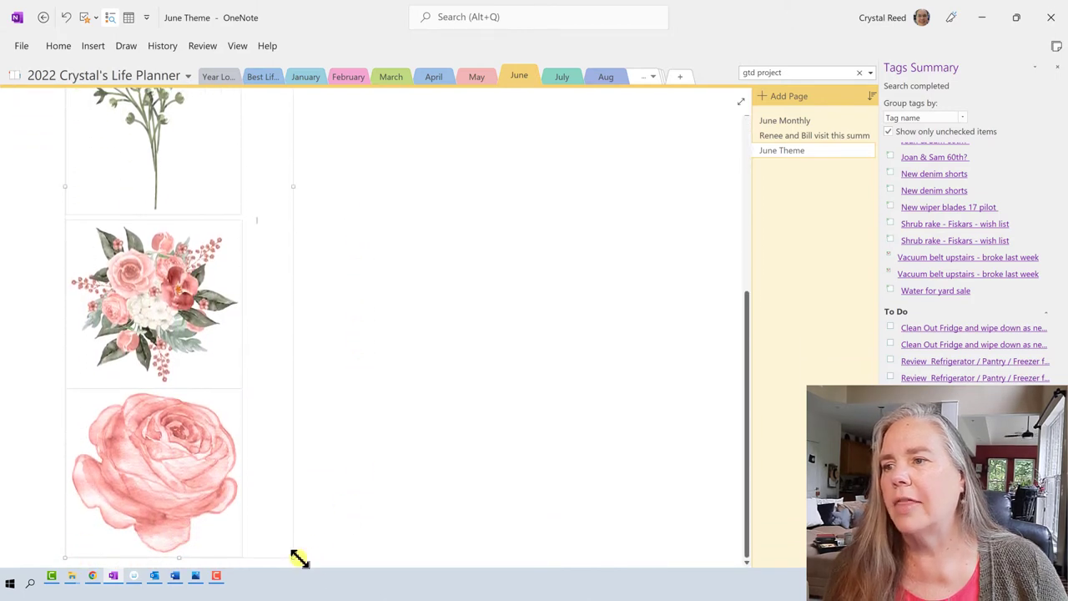
drag(293, 561, 229, 253)
scroll(234, 275, up, 6)
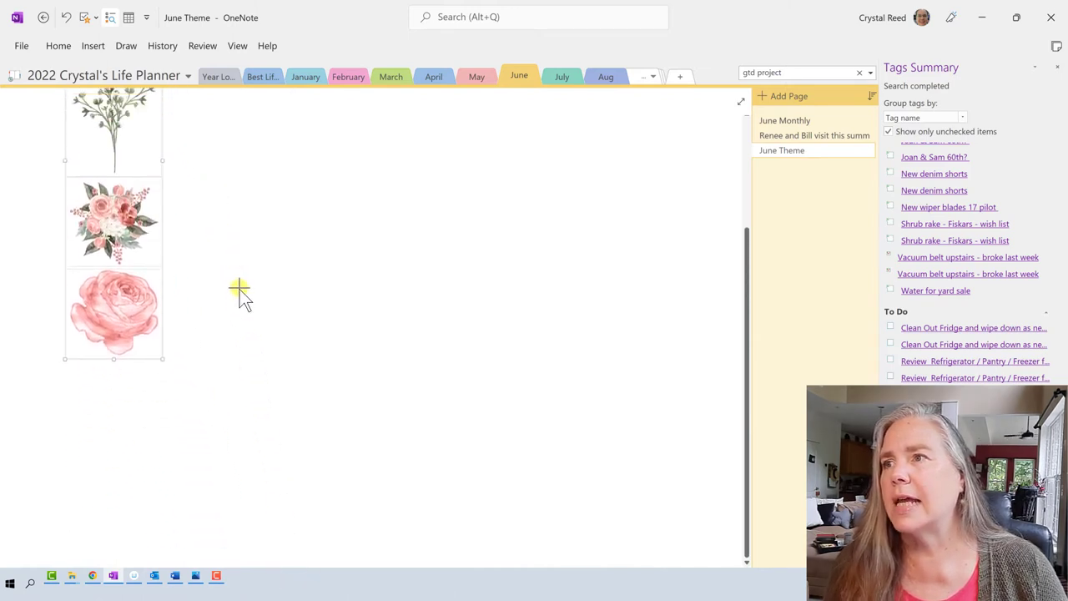
scroll(246, 300, up, 1)
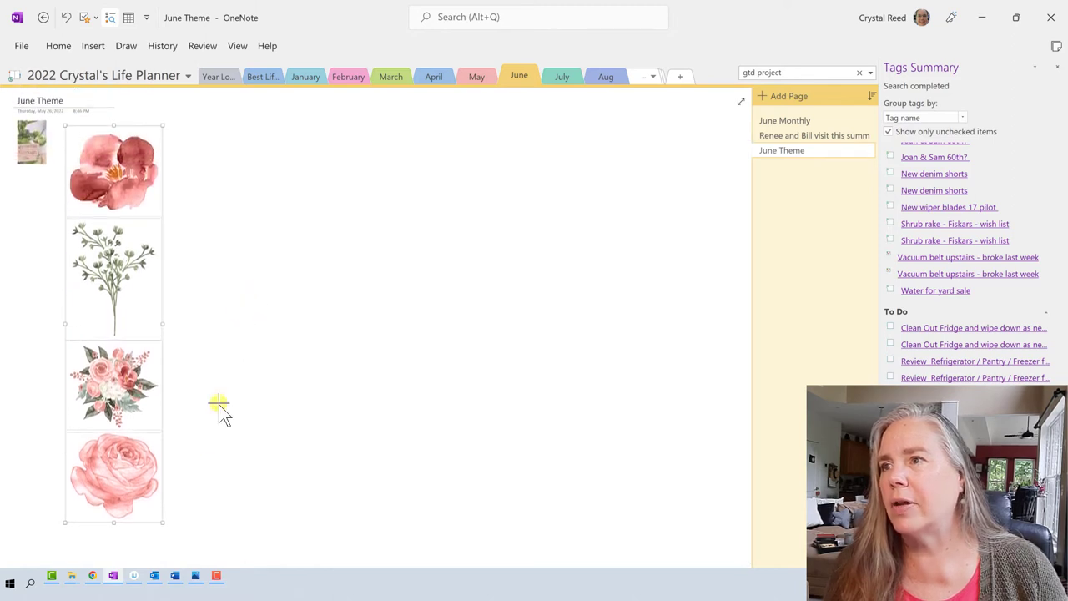
drag(164, 524, 92, 257)
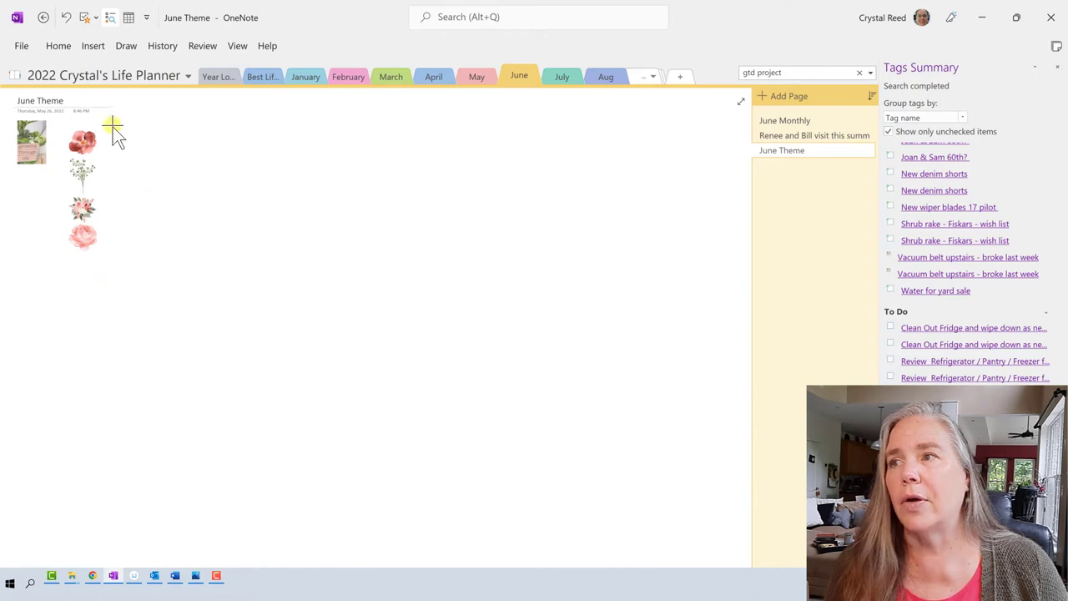
Switch to the Deco Stickers folder and copy Deco Sticker-5.png through Deco Sticker-8.png plus Layer 4.png
click(73, 577)
click(375, 544)
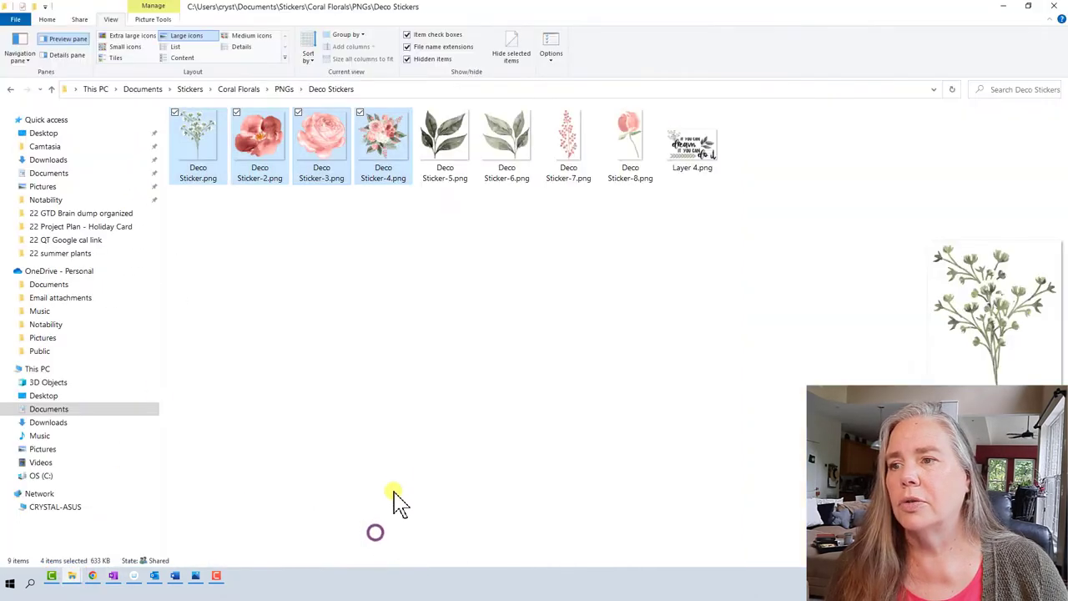
click(423, 112)
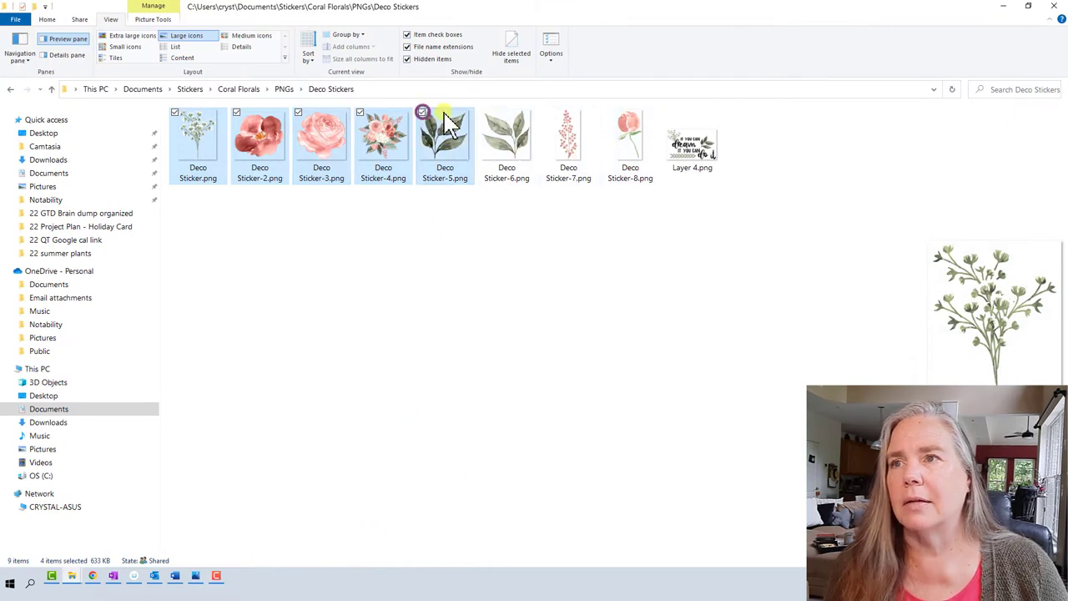
click(484, 112)
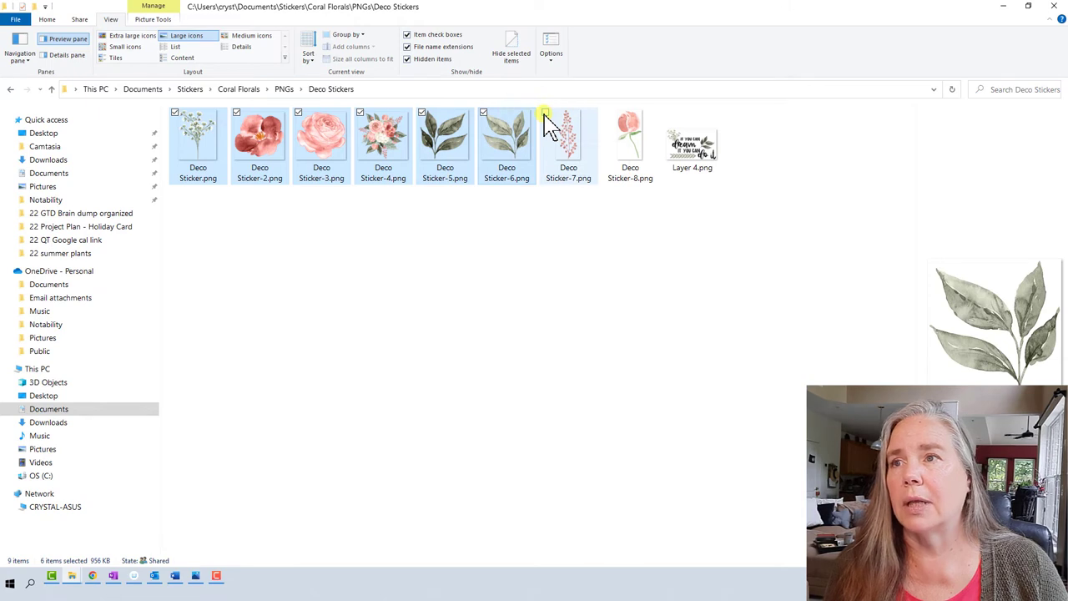
click(356, 115)
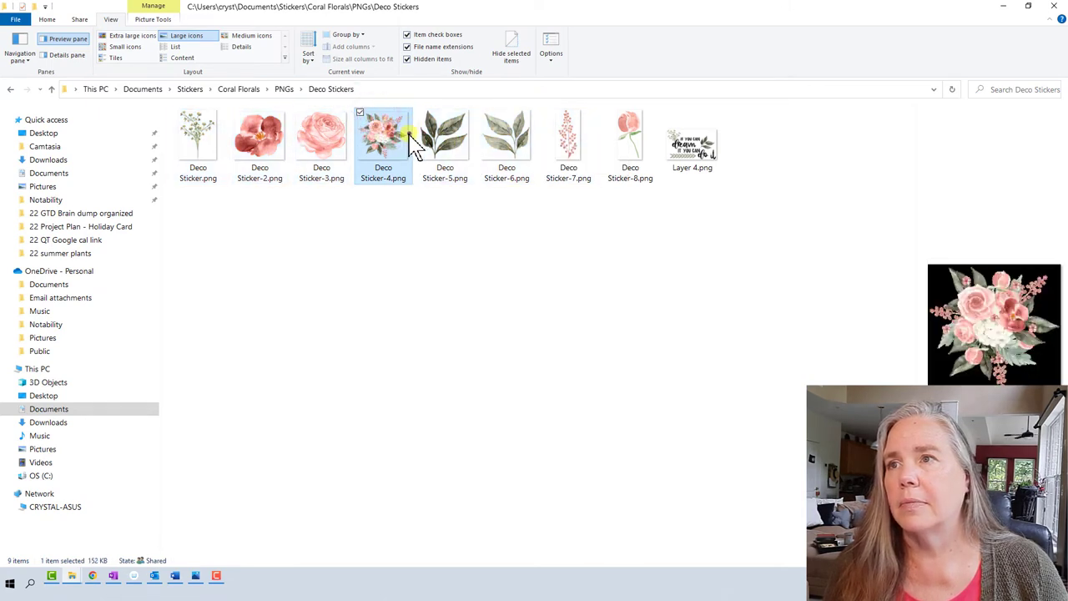
click(360, 112)
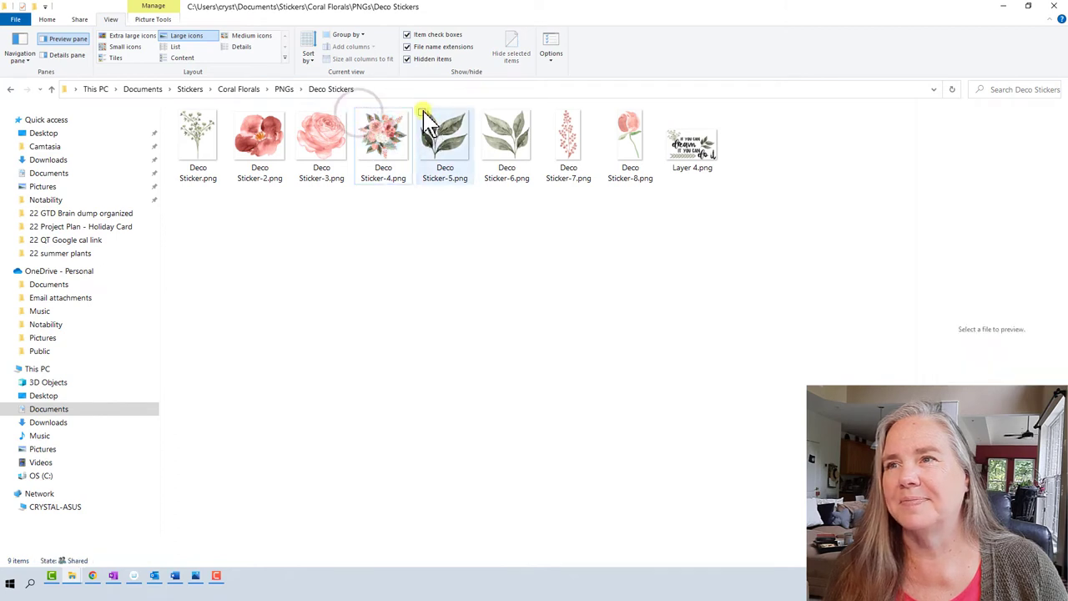
click(424, 115)
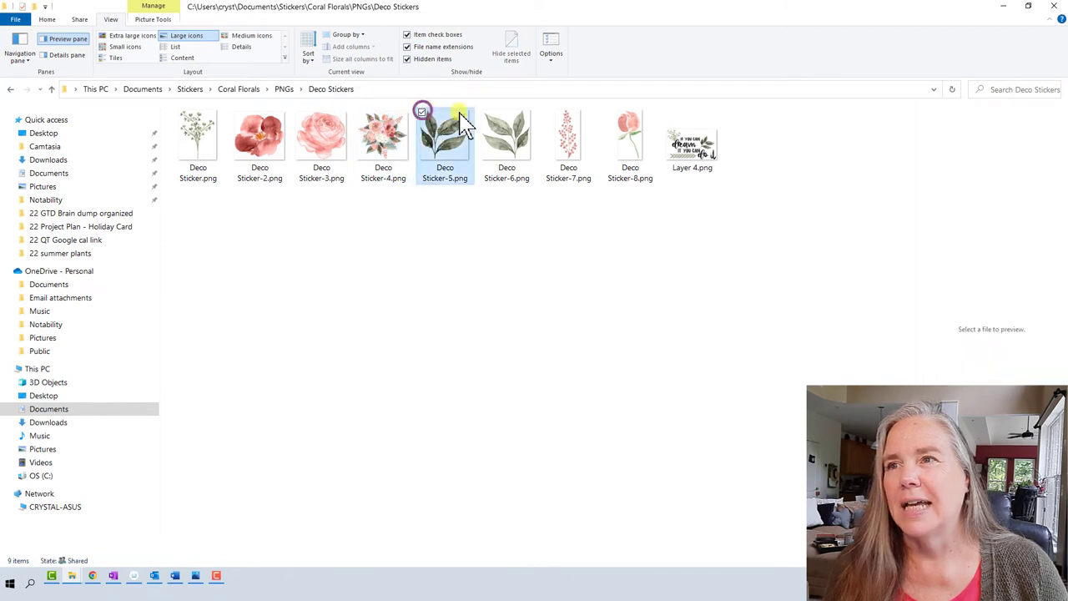
shift+click(688, 133)
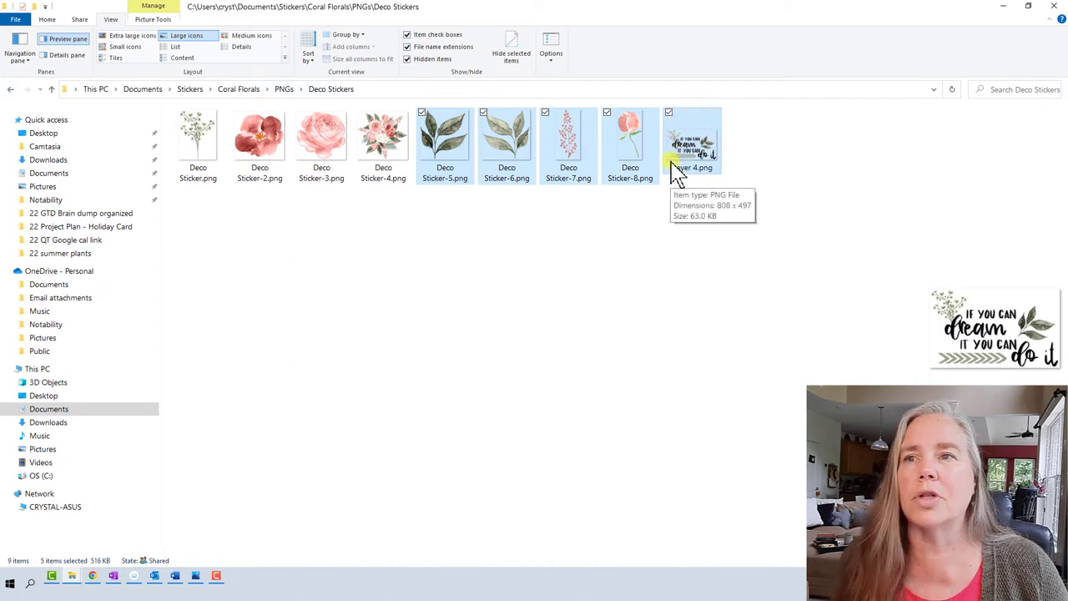
right_click(665, 160)
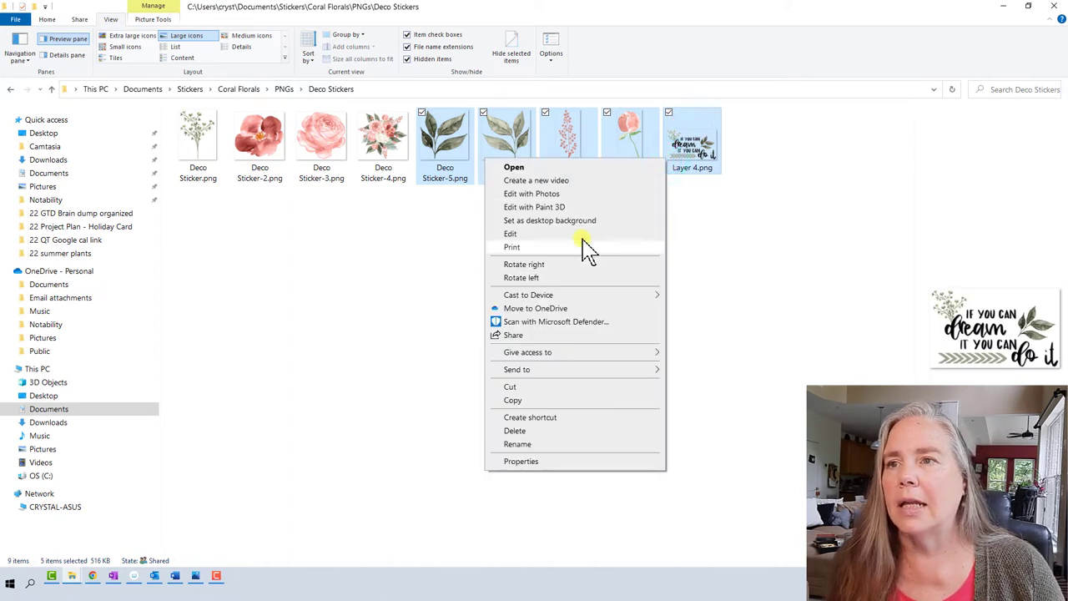
click(553, 400)
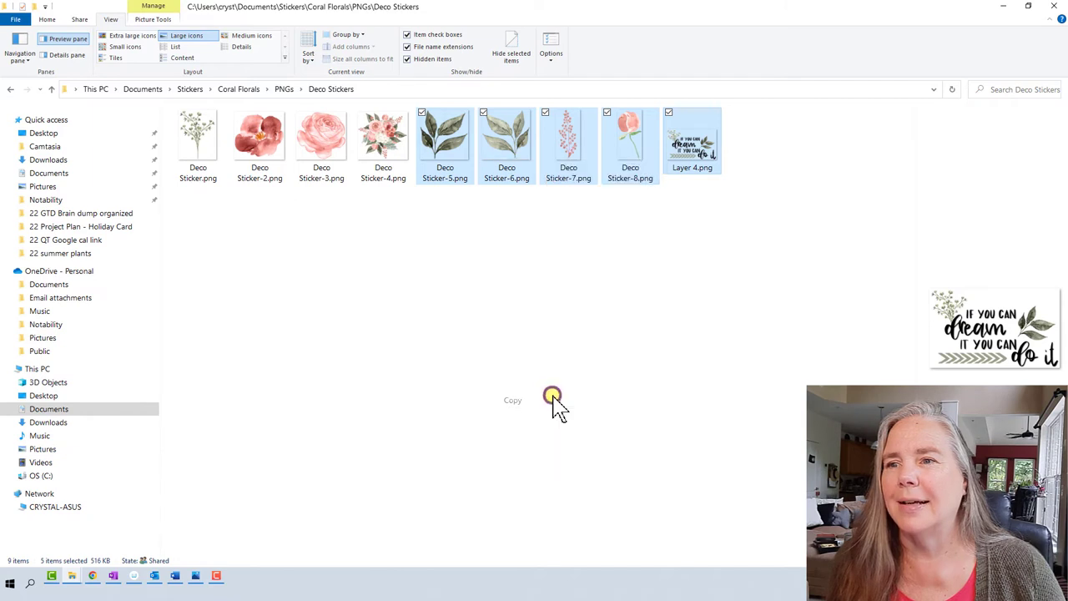
Switch to OneNote and paste the copied stickers beside the column of small flower stickers
click(112, 575)
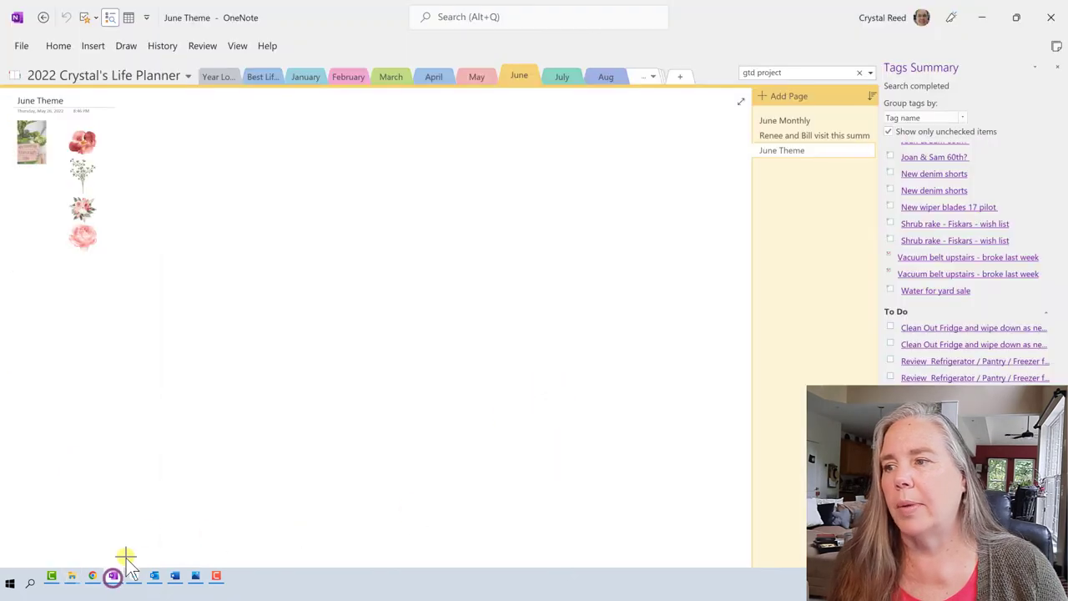
right_click(136, 129)
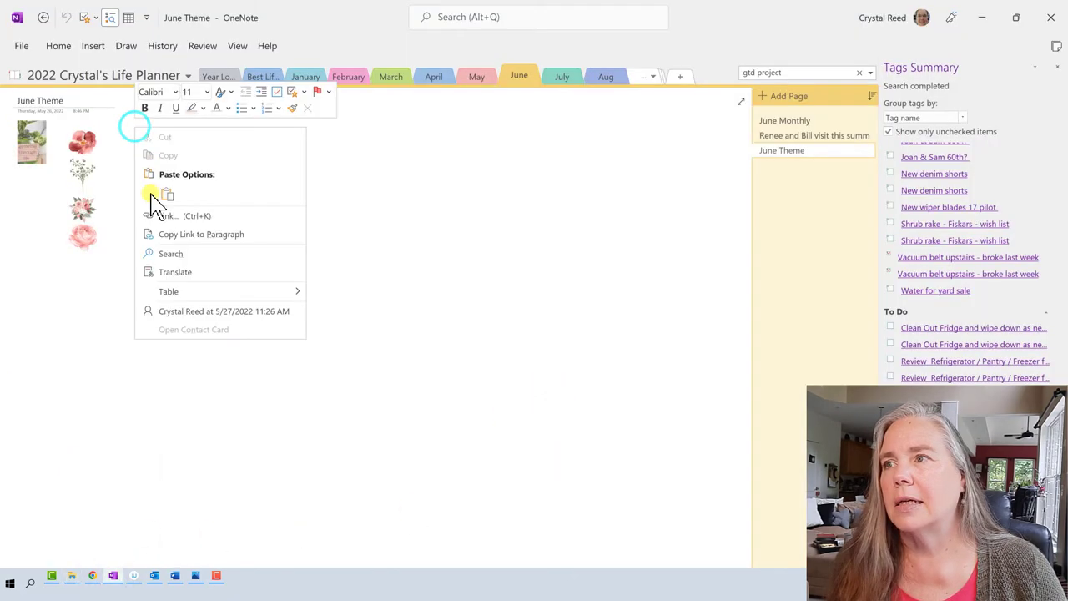
click(161, 185)
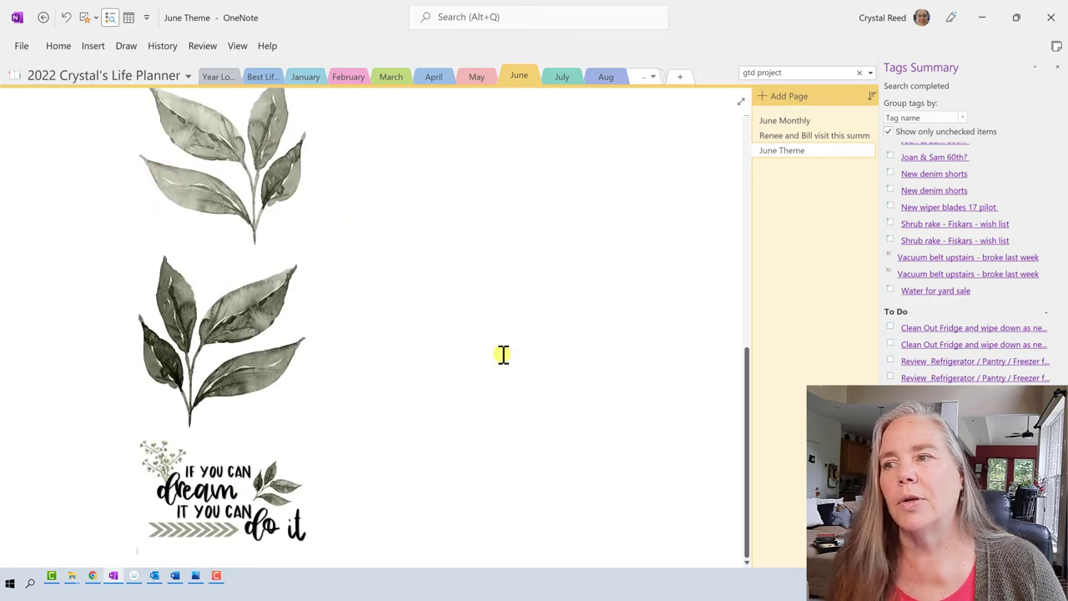
Shrink the pasted rosebud sticker near the page title to about the size of the small flower stickers
scroll(503, 355, up, 4)
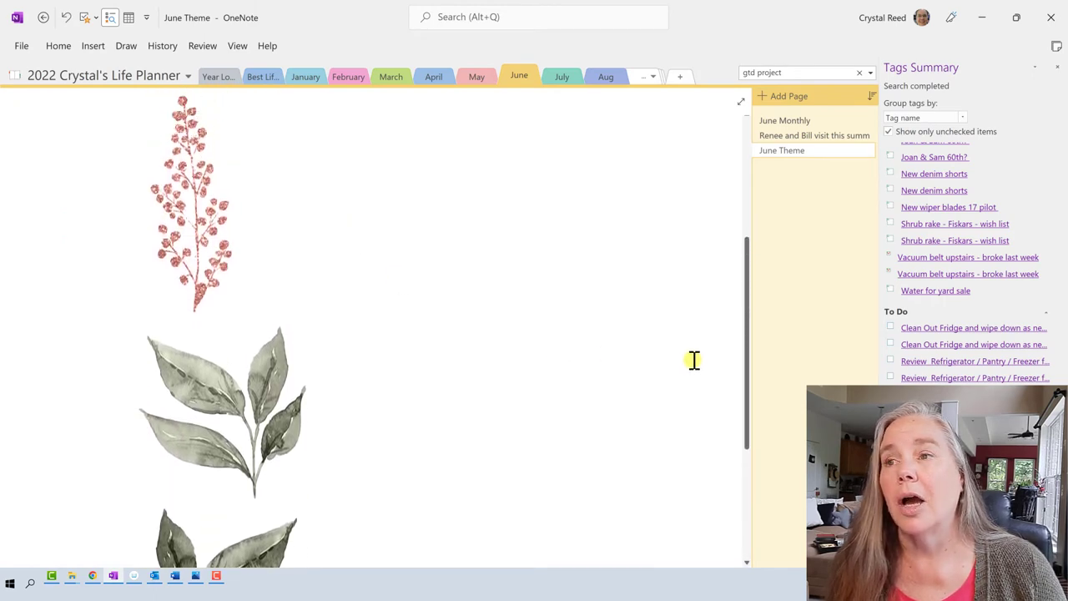
drag(743, 367, 768, 217)
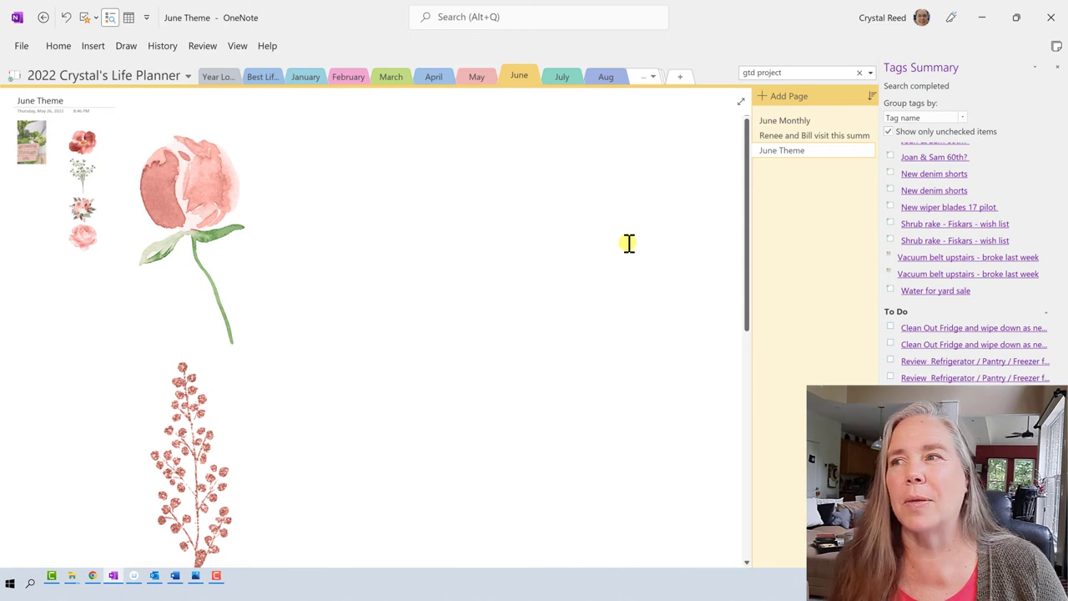
click(201, 243)
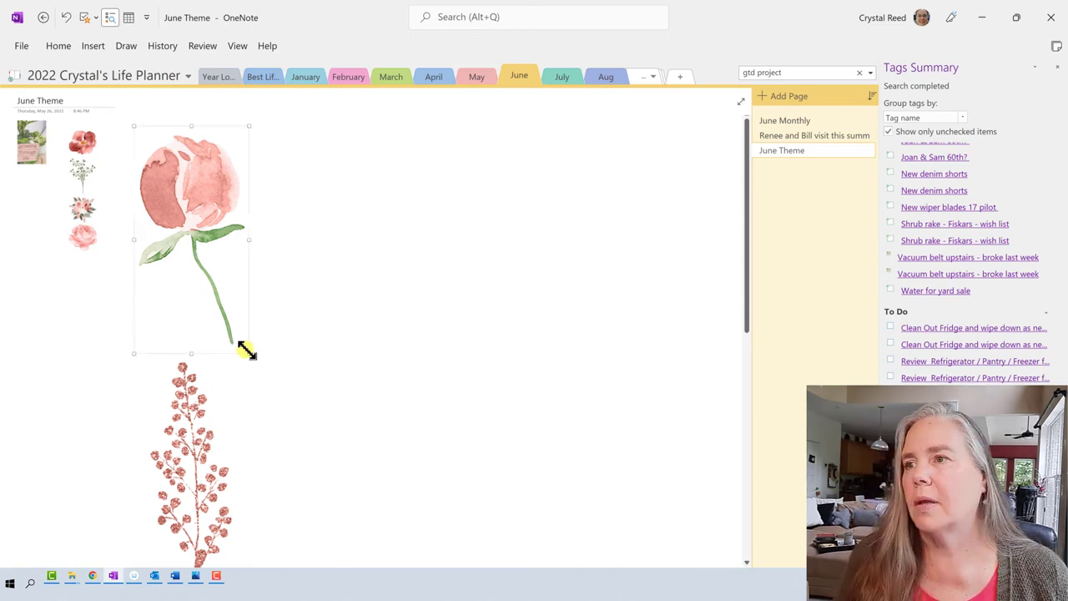
drag(243, 348, 159, 160)
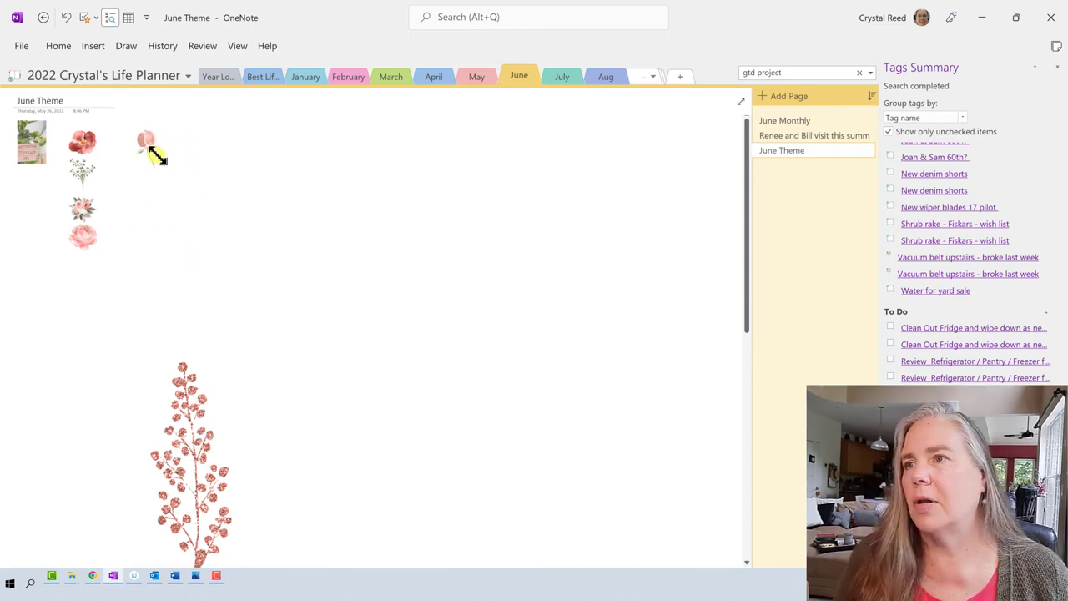
Lasso-select the berry branch, both leaf stickers and the quote sticker, shrink them together and move them up beside the rosebud
click(161, 462)
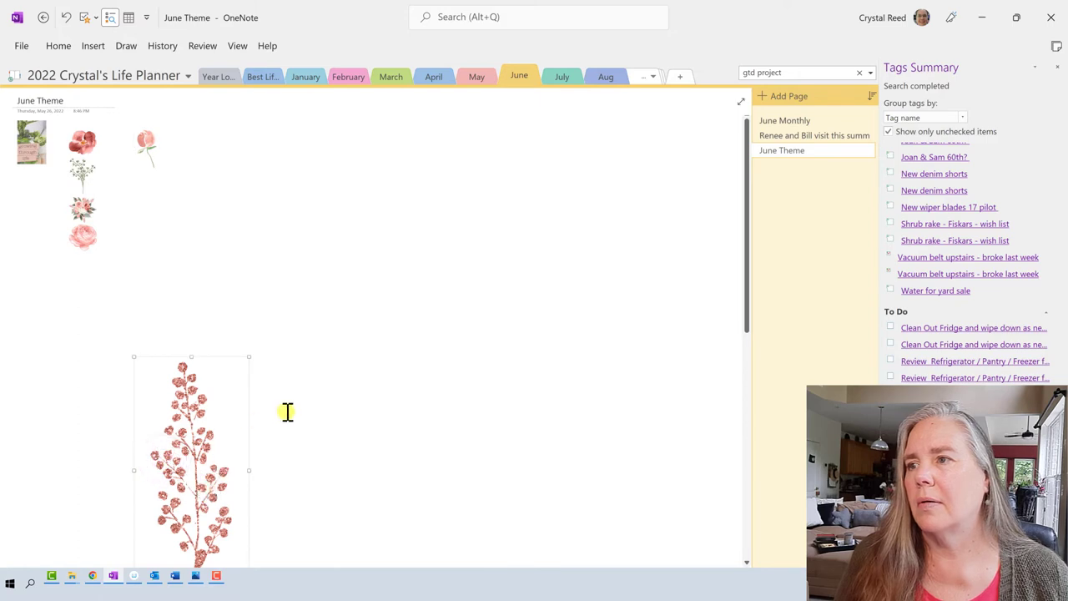
ctrl+scroll(294, 406, down, 4)
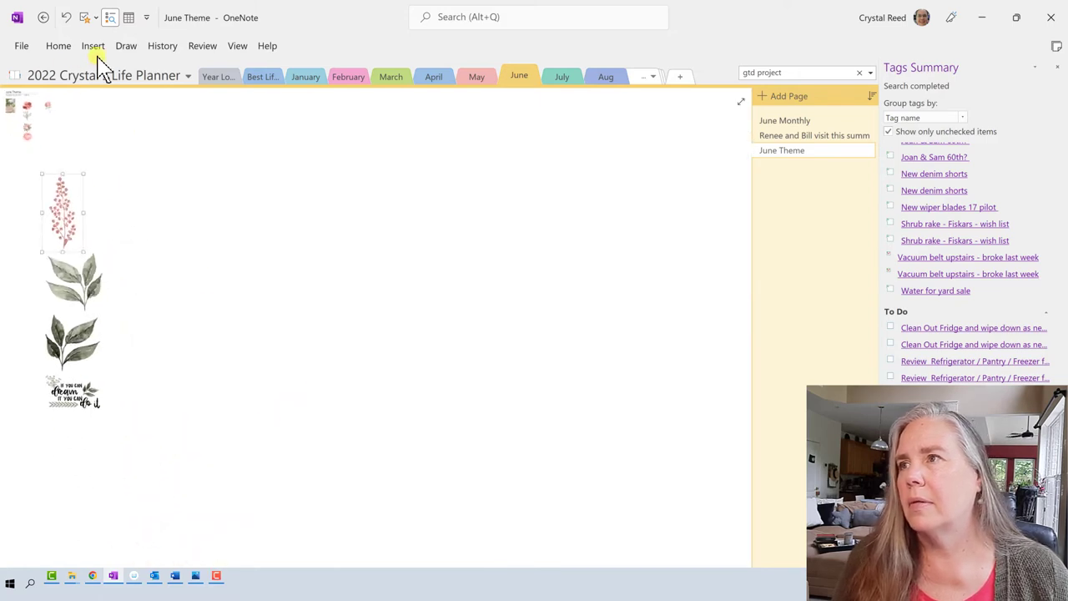
click(127, 47)
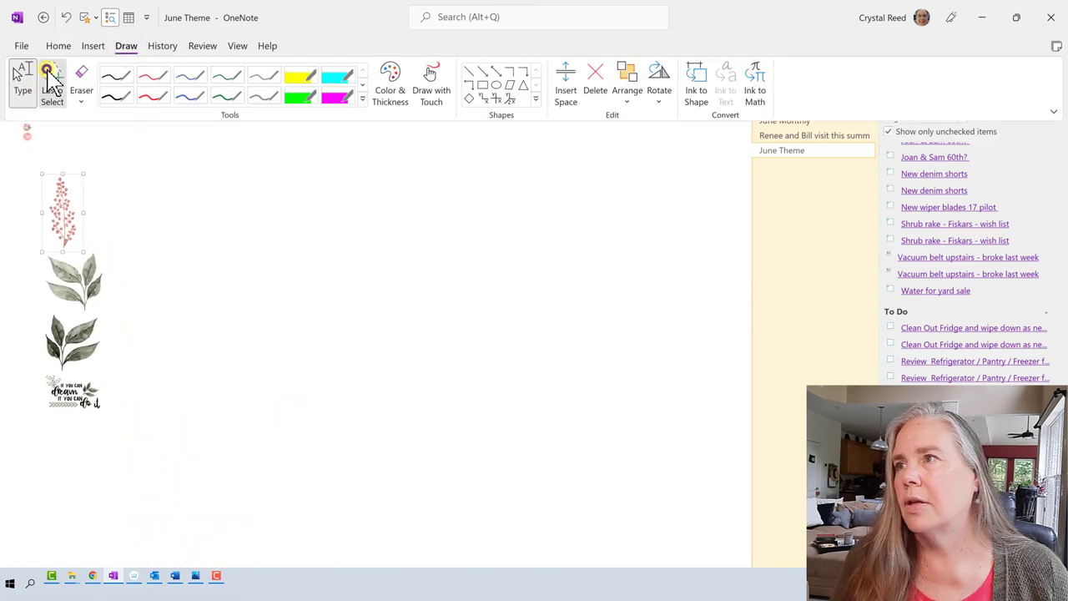
click(47, 74)
mouse_move(86, 159)
mouse_down()
mouse_move(34, 167)
mouse_move(38, 439)
mouse_move(108, 205)
mouse_move(118, 300)
mouse_up()
drag(107, 408, 41, 255)
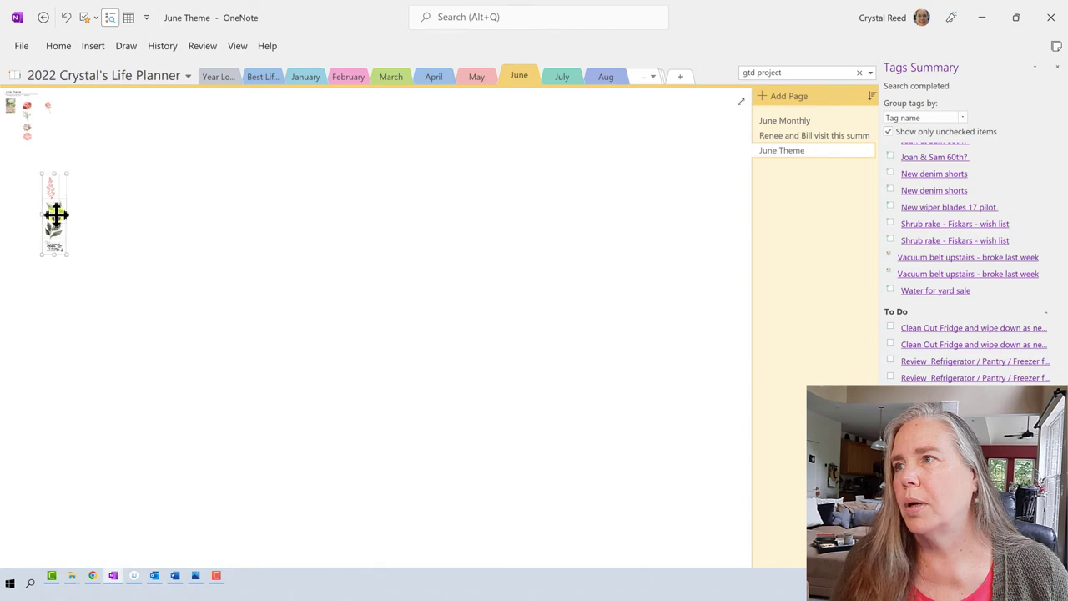
drag(52, 216, 72, 150)
click(80, 189)
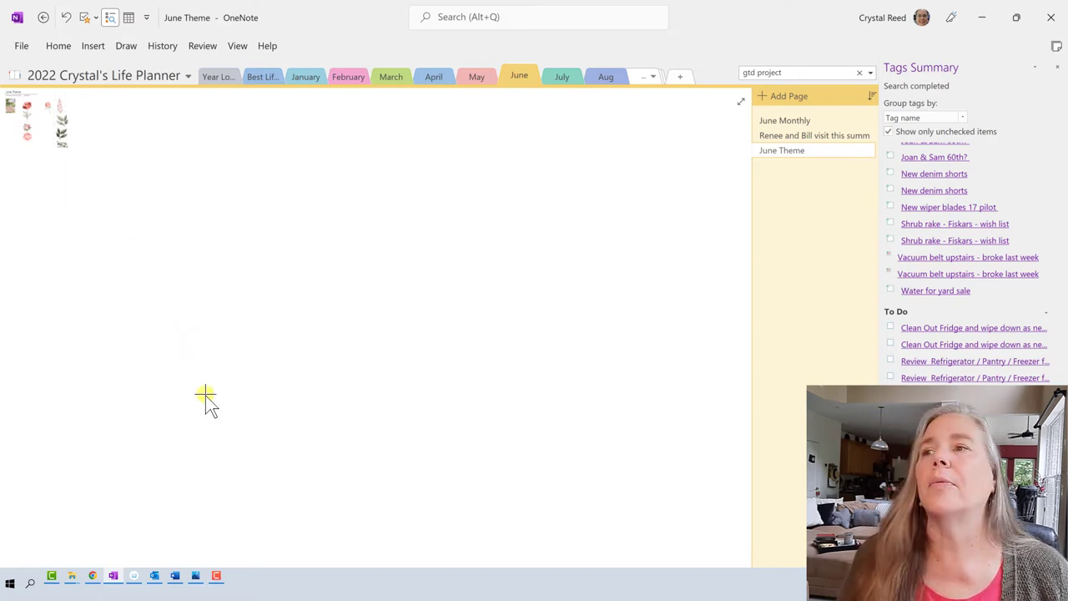
Return to the Type tool and move the "If you can dream it you can do it" sticker between the green sprig and the rosebud
scroll(573, 505, up, 5)
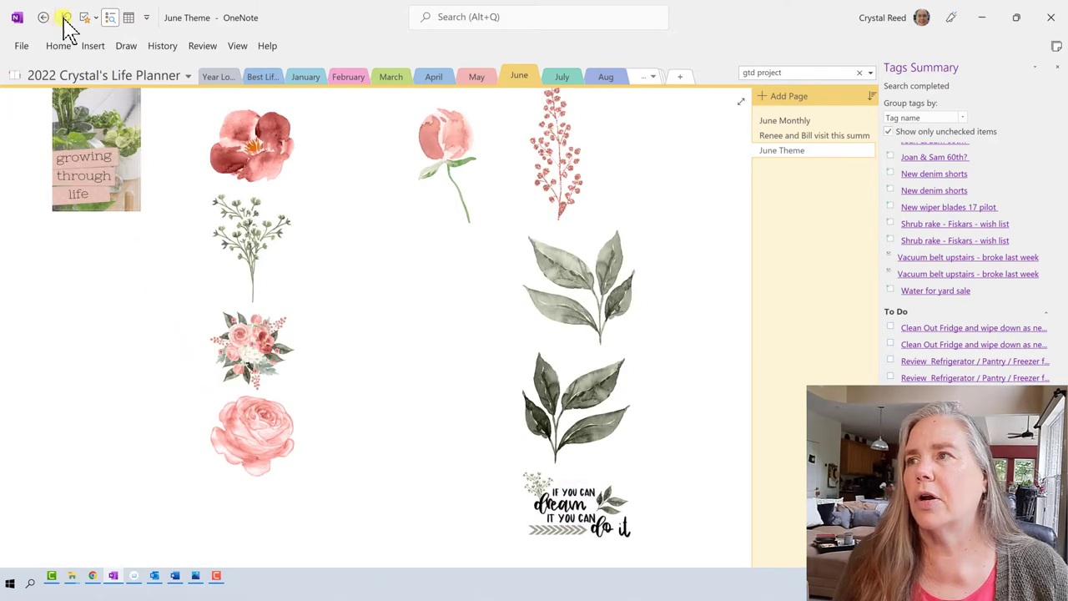
click(125, 46)
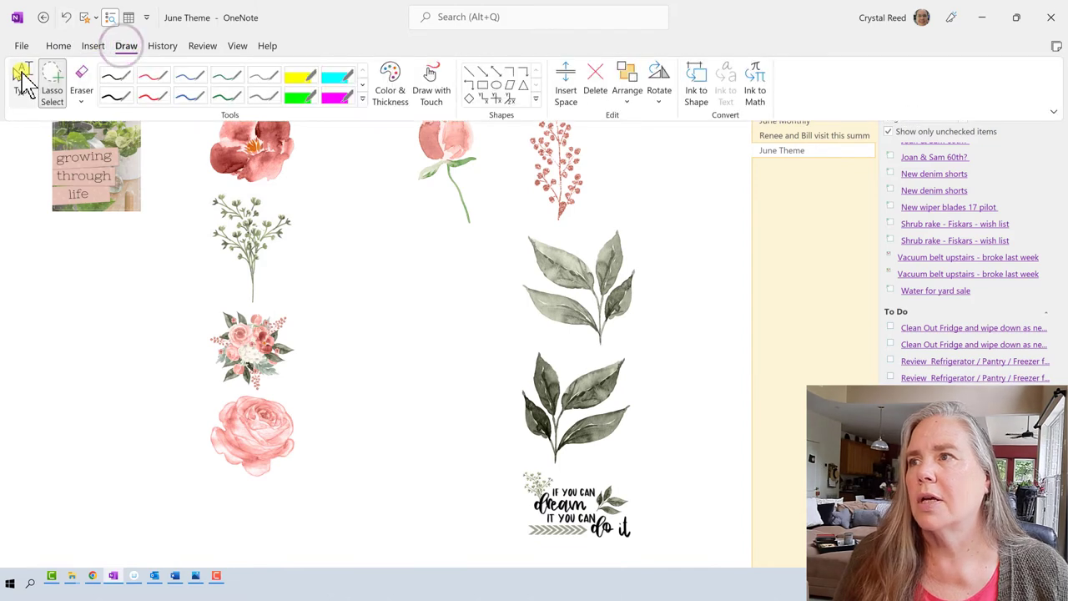
click(20, 74)
click(571, 497)
drag(571, 496, 373, 239)
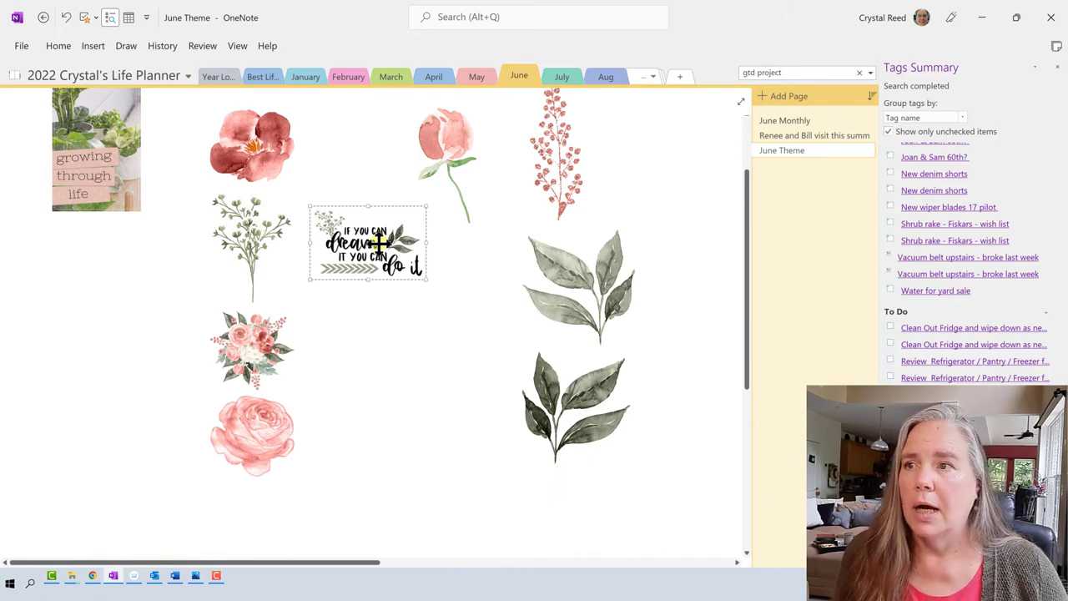
Move the dark coral flower sticker from the first column to just below the dark leaves sticker
click(568, 421)
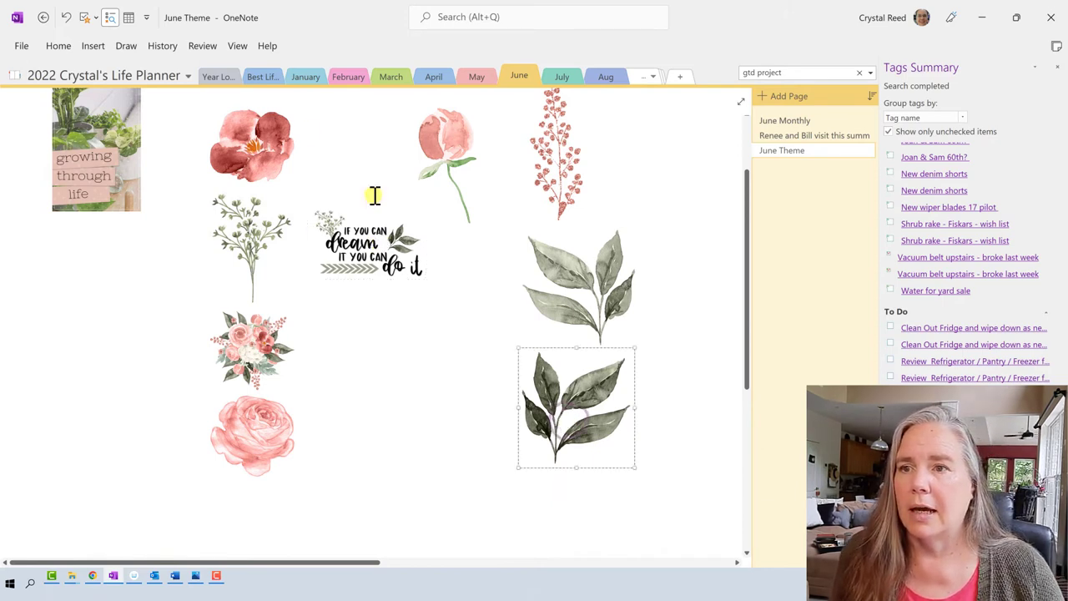
click(254, 142)
drag(253, 142, 634, 482)
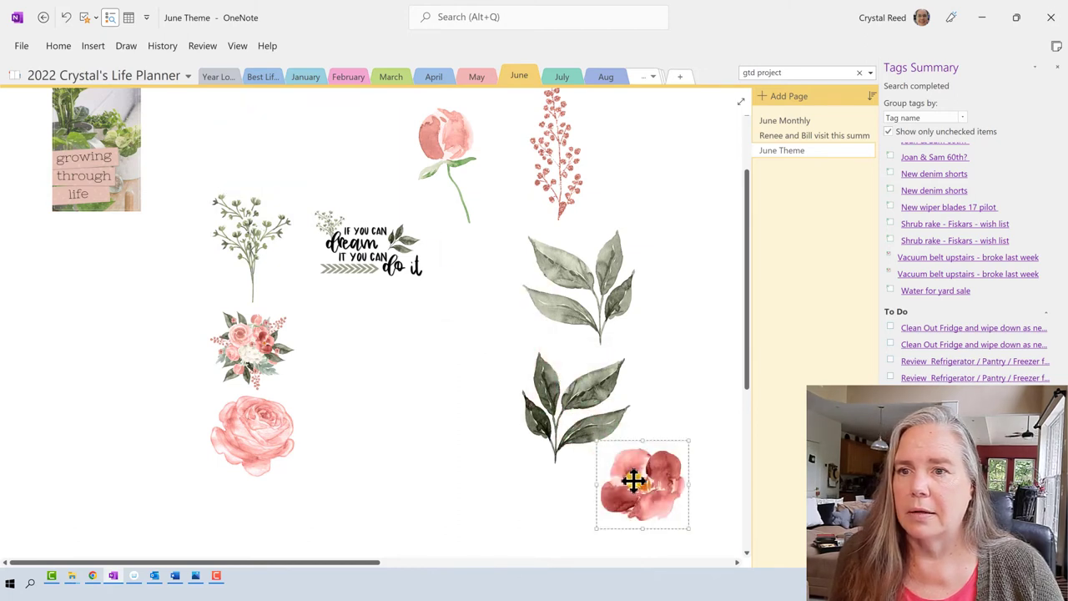
Bring the dark coral flower sticker forward in the stacking order and move it onto the dark leaves sticker
right_click(632, 481)
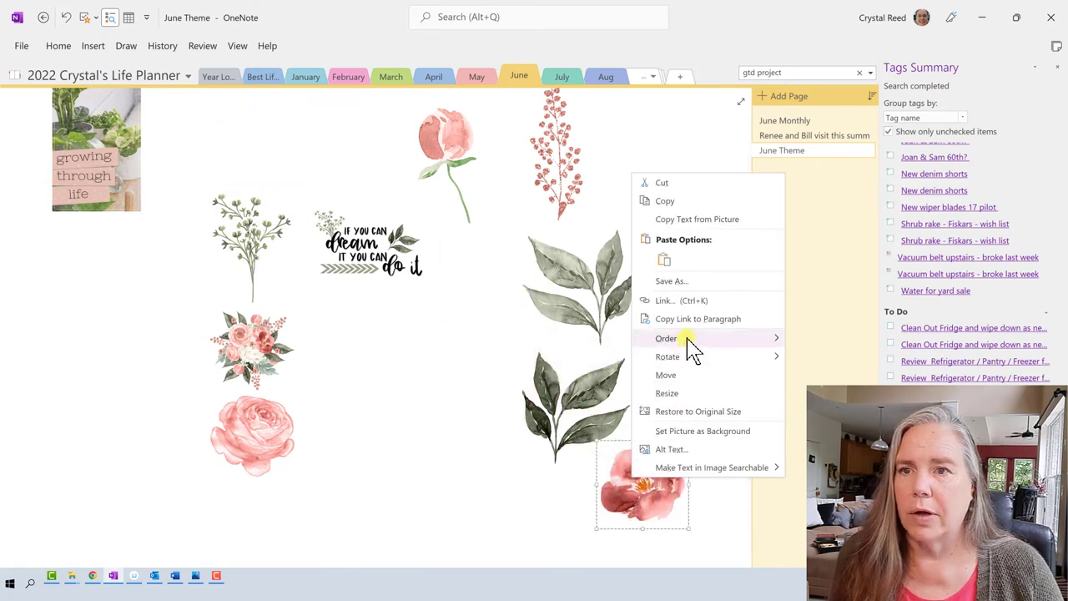
mouse_move(743, 348)
click(848, 357)
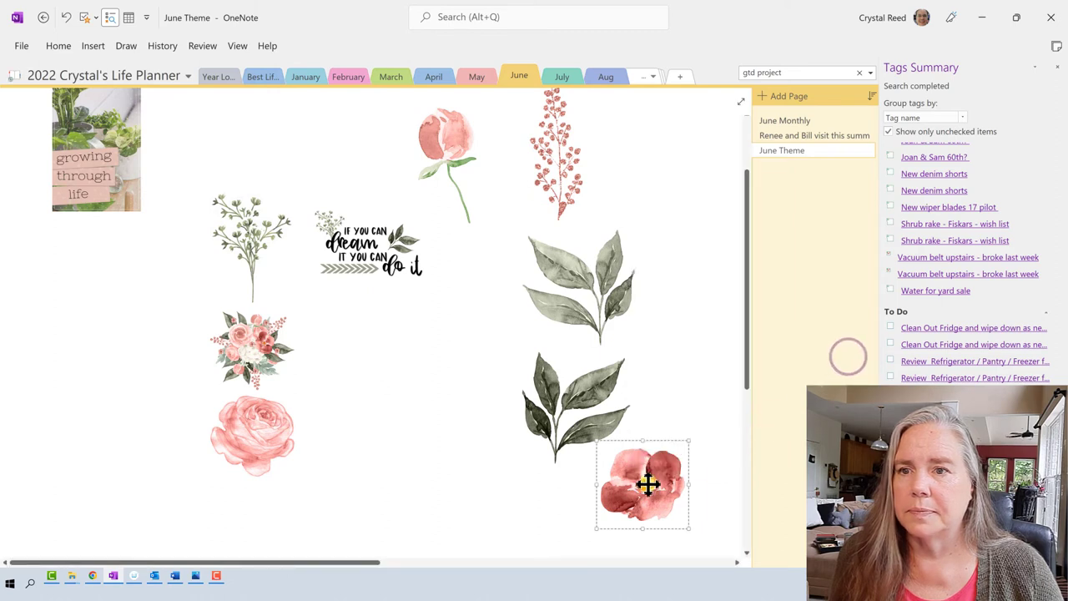
drag(647, 484, 556, 393)
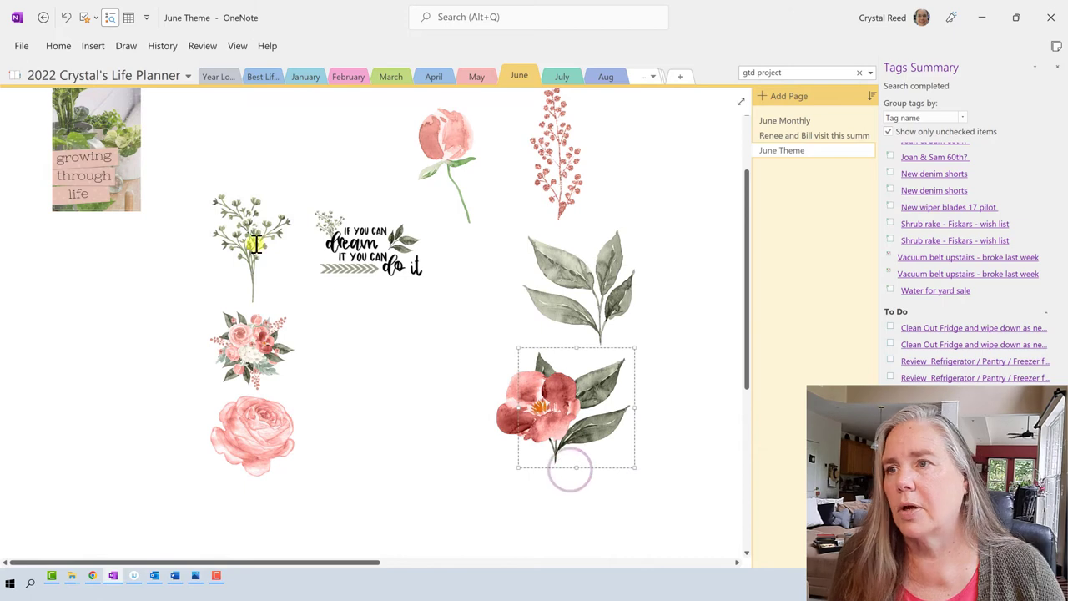
Rotate the berry branch sticker left 90°
click(569, 183)
right_click(569, 184)
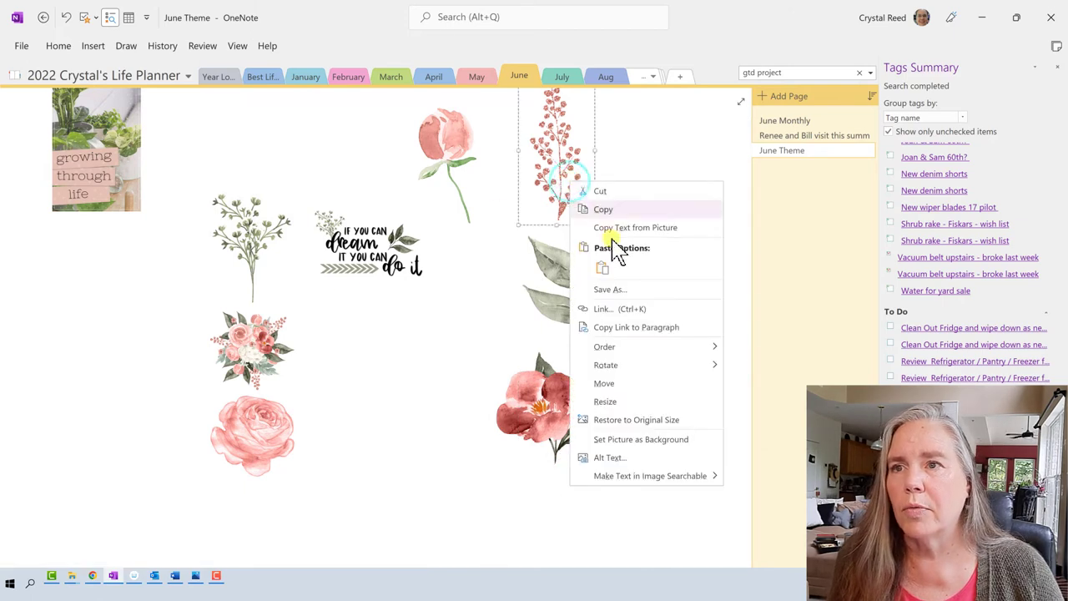
mouse_move(649, 373)
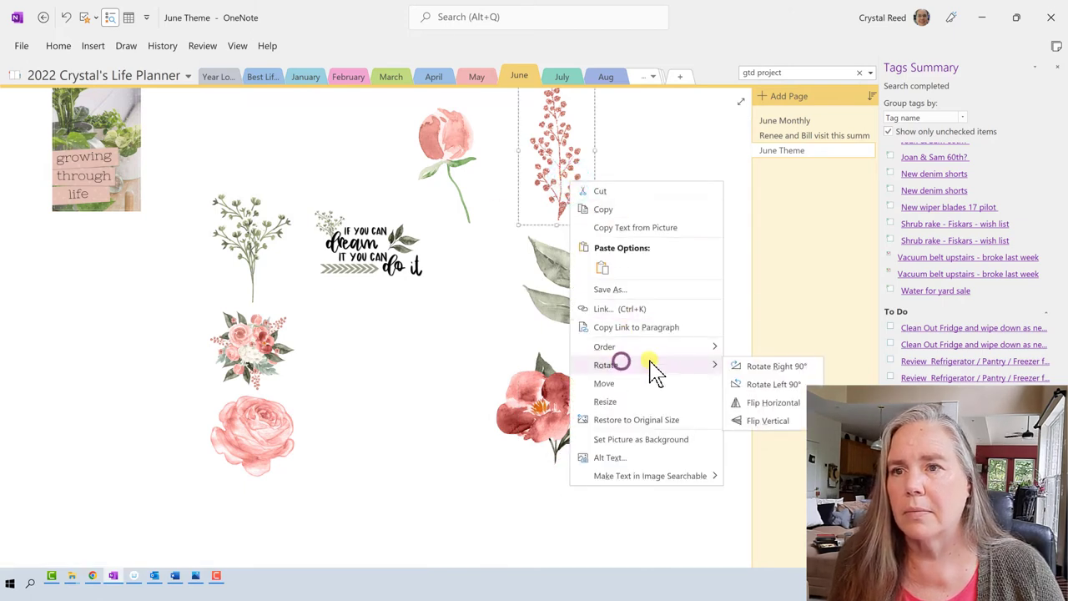
click(751, 385)
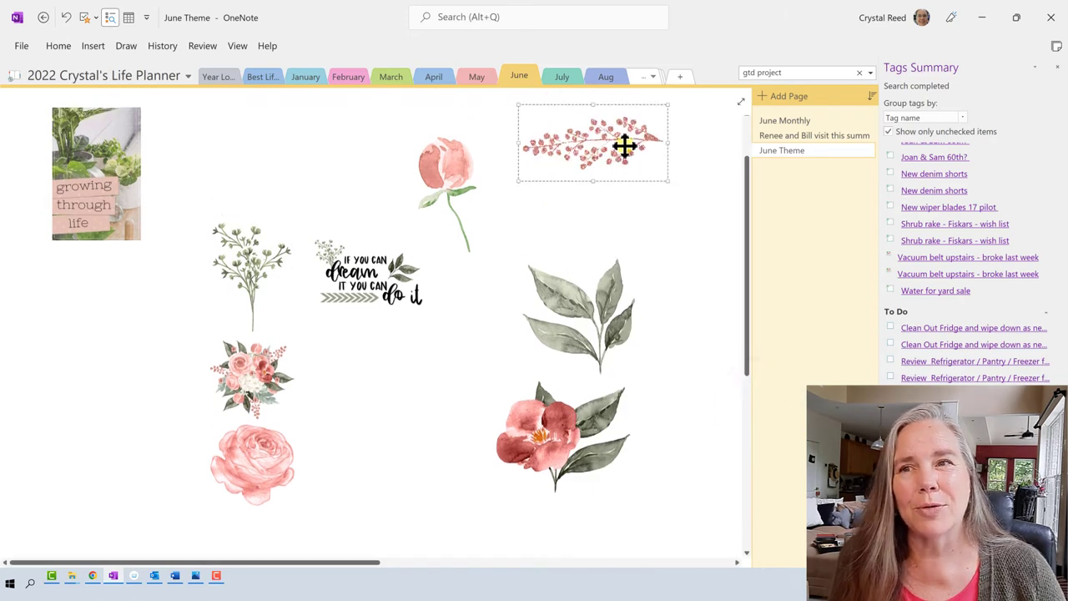
Move the rotated berry branch down so it extends out to the left from behind the dark coral flower
drag(618, 142, 621, 481)
key(alt)
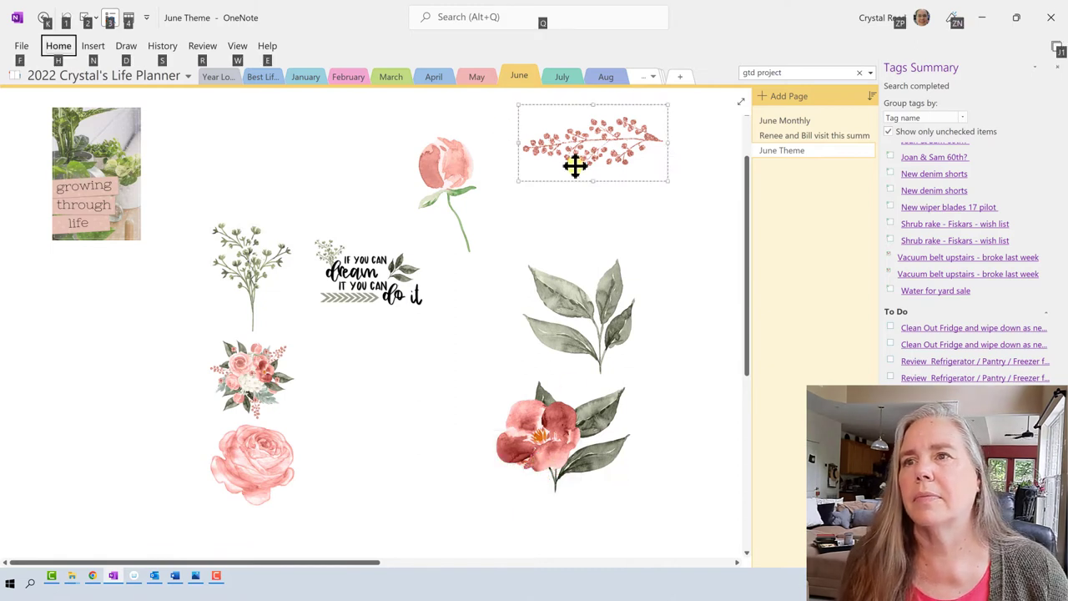
drag(575, 165, 502, 480)
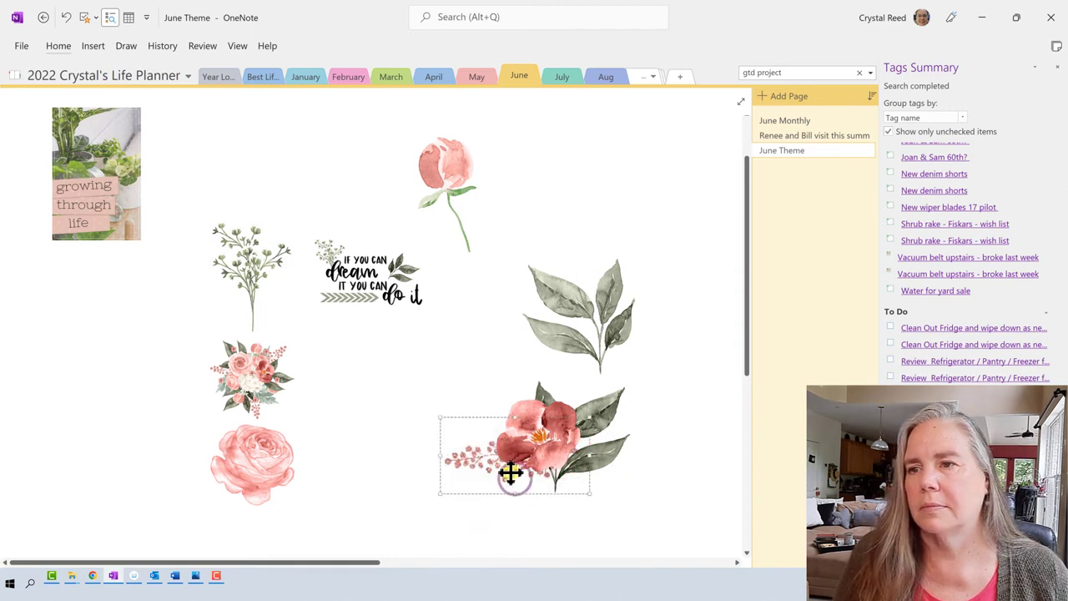
drag(508, 474, 504, 480)
click(673, 502)
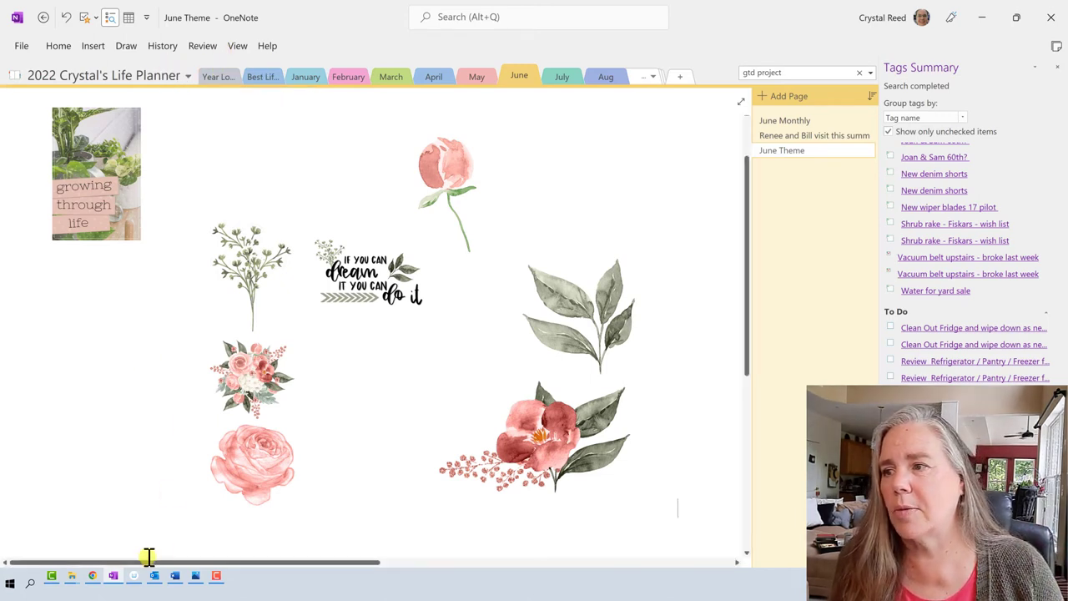
Switch to the File Explorer window, open the Months folder under Calendar Stickers and copy JUNE .png
mouse_move(74, 576)
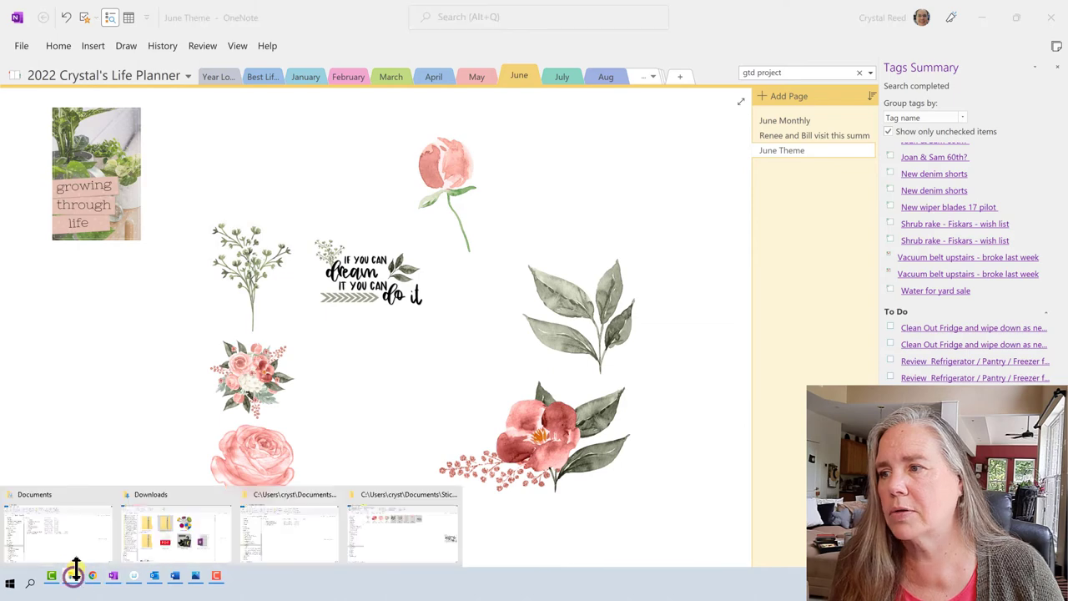
click(334, 543)
click(590, 205)
double_click(590, 205)
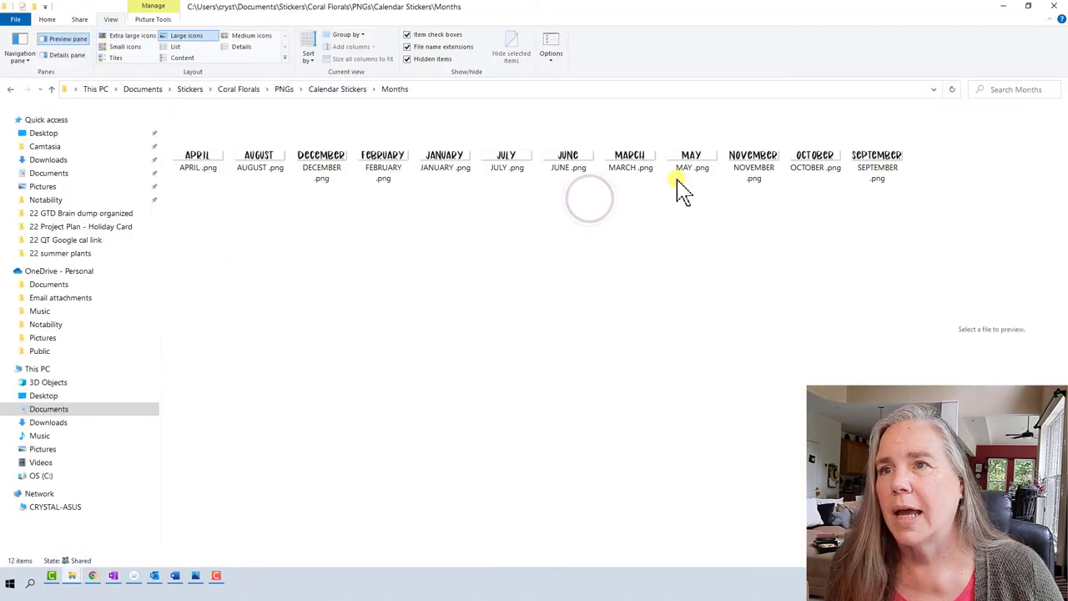
click(565, 172)
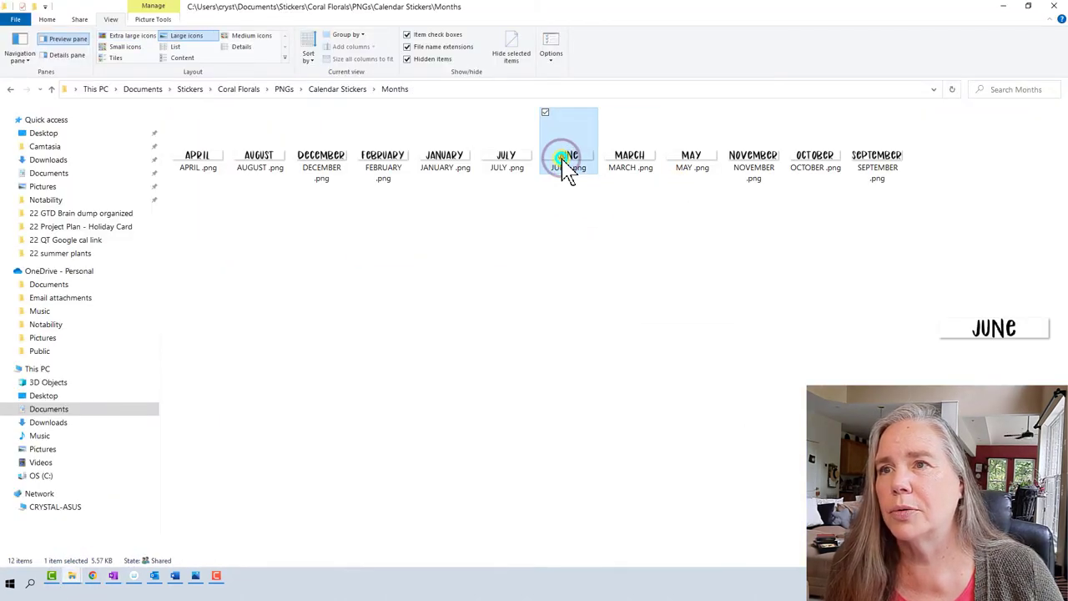
right_click(565, 172)
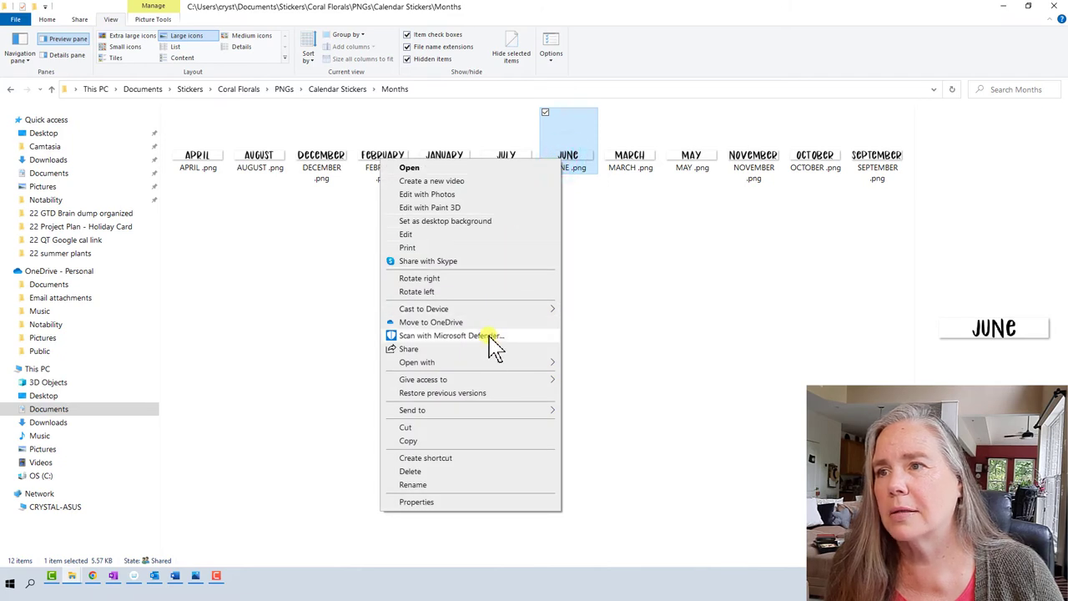
click(474, 441)
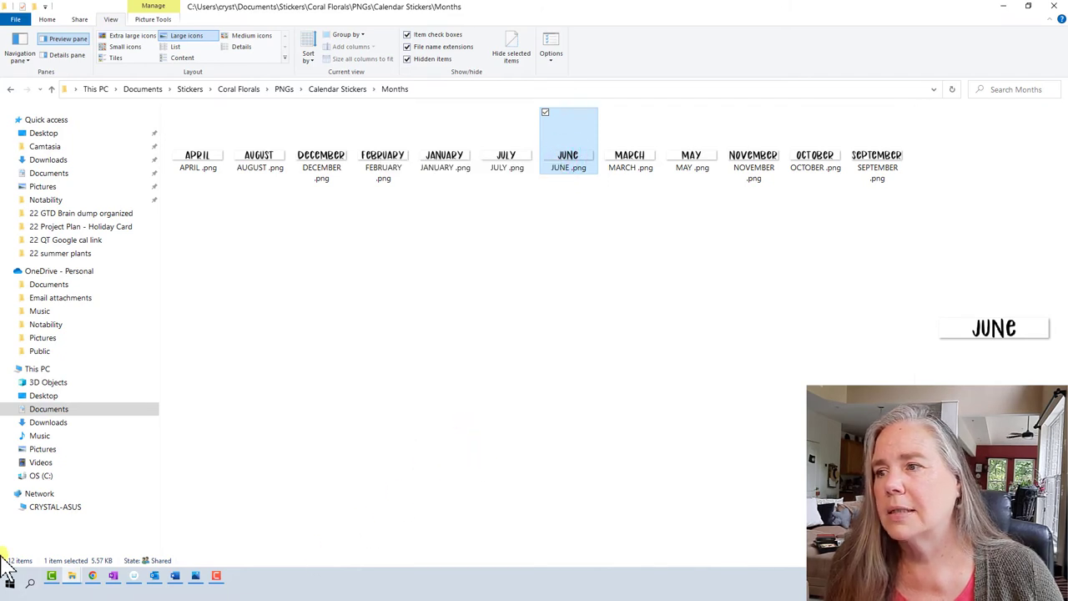
Return to OneNote, paste the JUNE sticker on the June Theme page and move it down over the flower arrangement
click(113, 574)
right_click(580, 159)
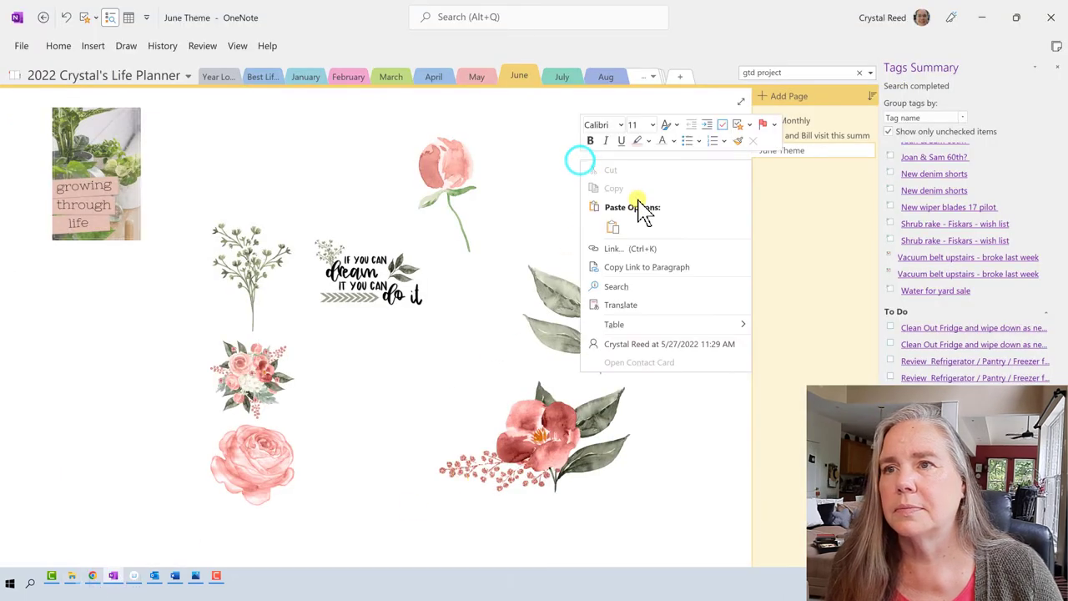
click(618, 223)
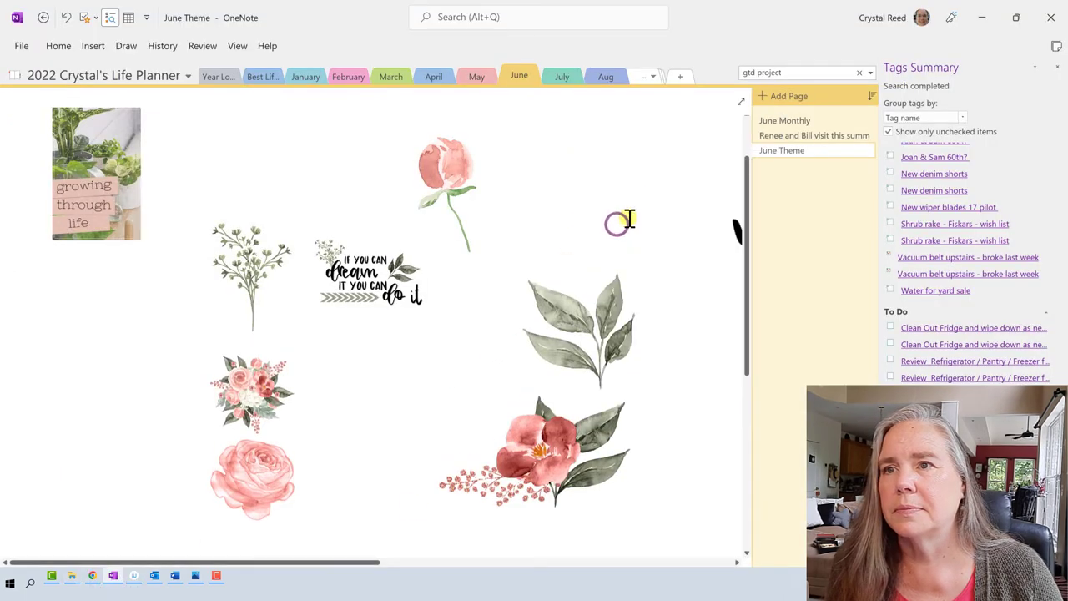
click(715, 226)
drag(715, 226, 349, 435)
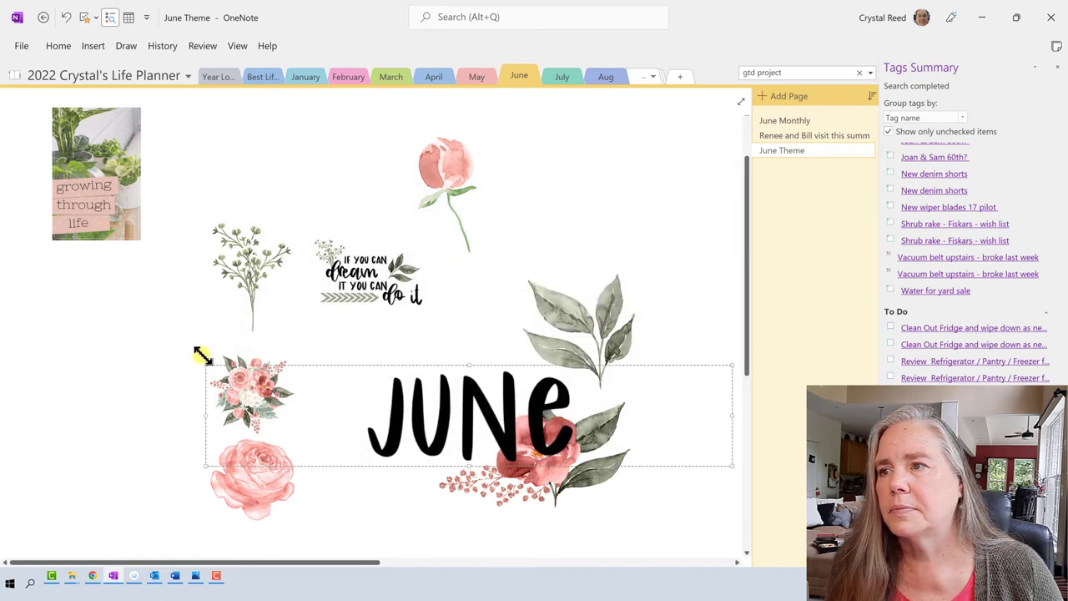
Shrink the JUNE sticker and position it so its last letter overlaps the dark coral flower
drag(208, 368, 343, 420)
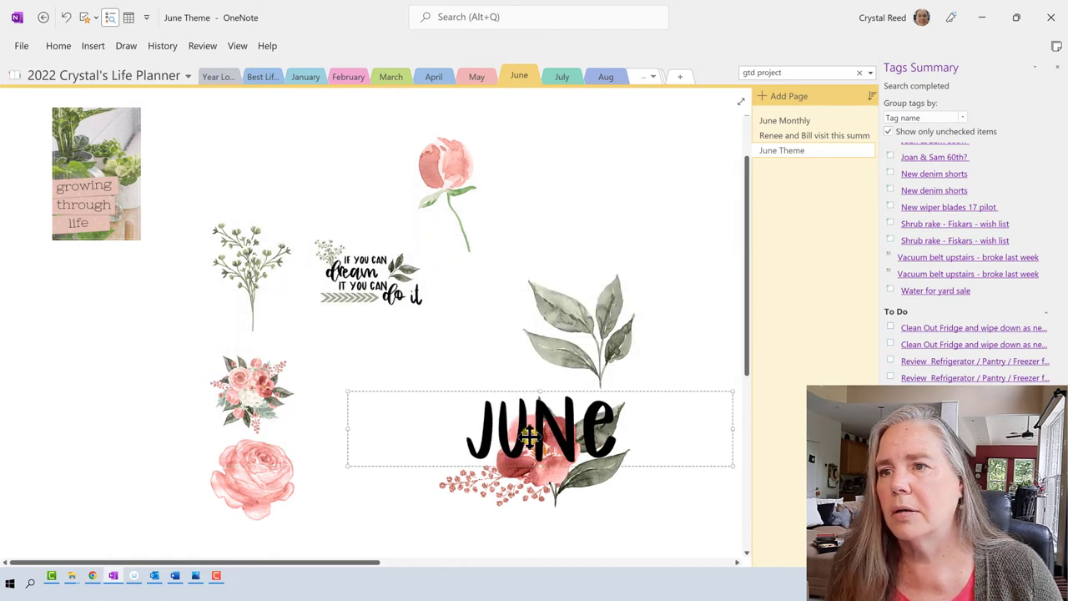
drag(527, 435, 445, 432)
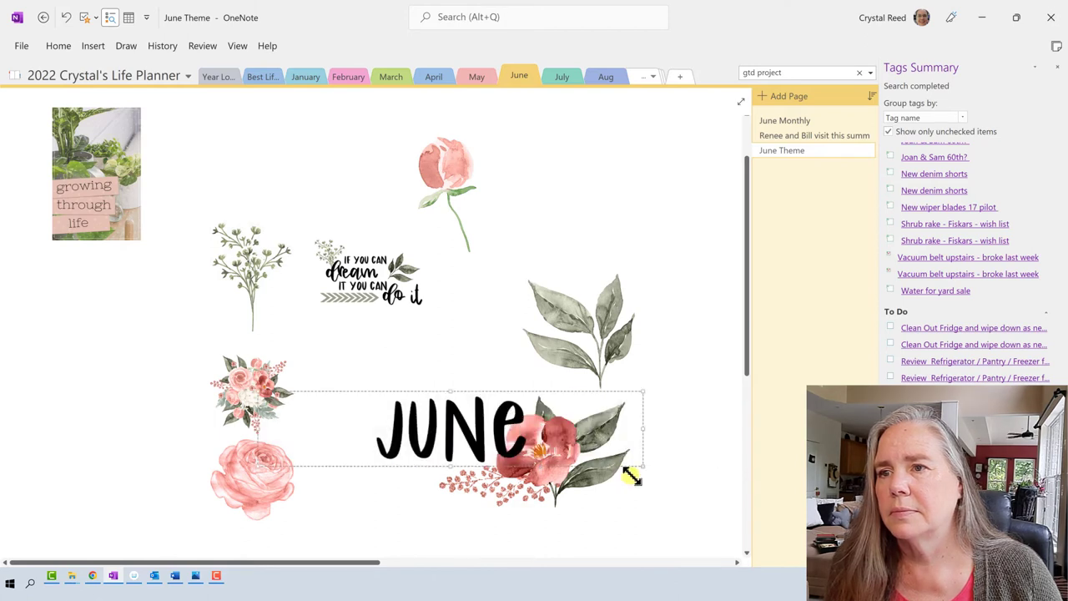
drag(642, 469, 632, 465)
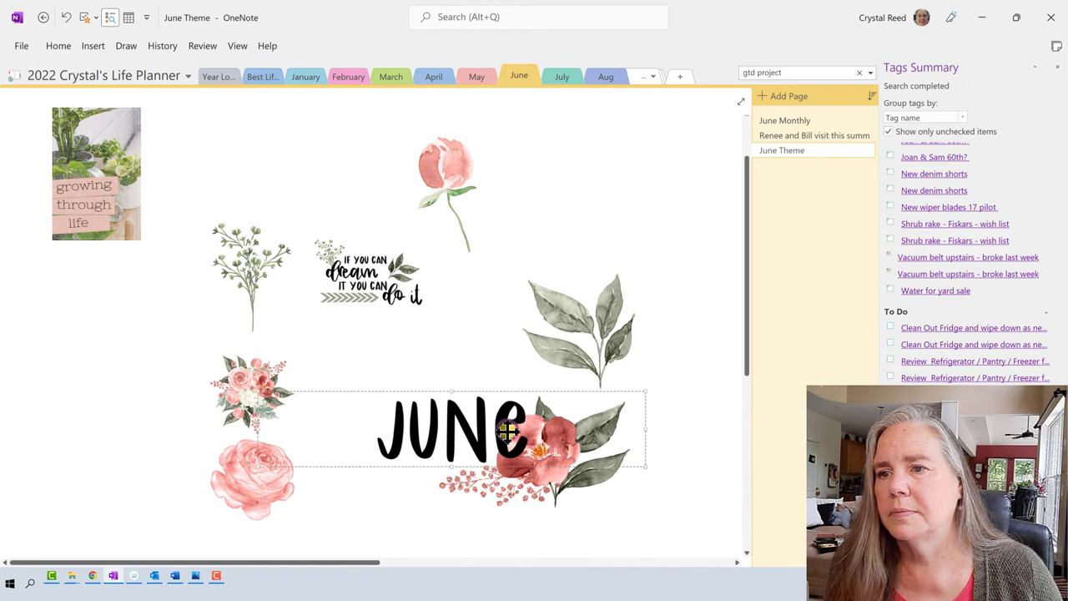
click(675, 486)
click(630, 523)
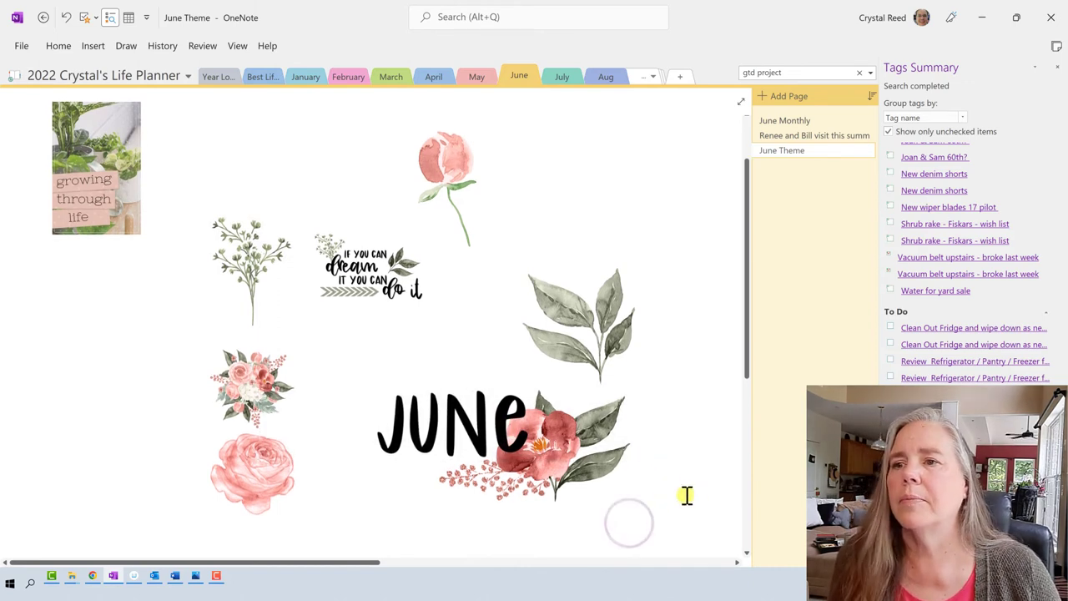
Lasso-select the JUNE sticker together with the flower, dark leaves and berry branch, and copy them
click(126, 46)
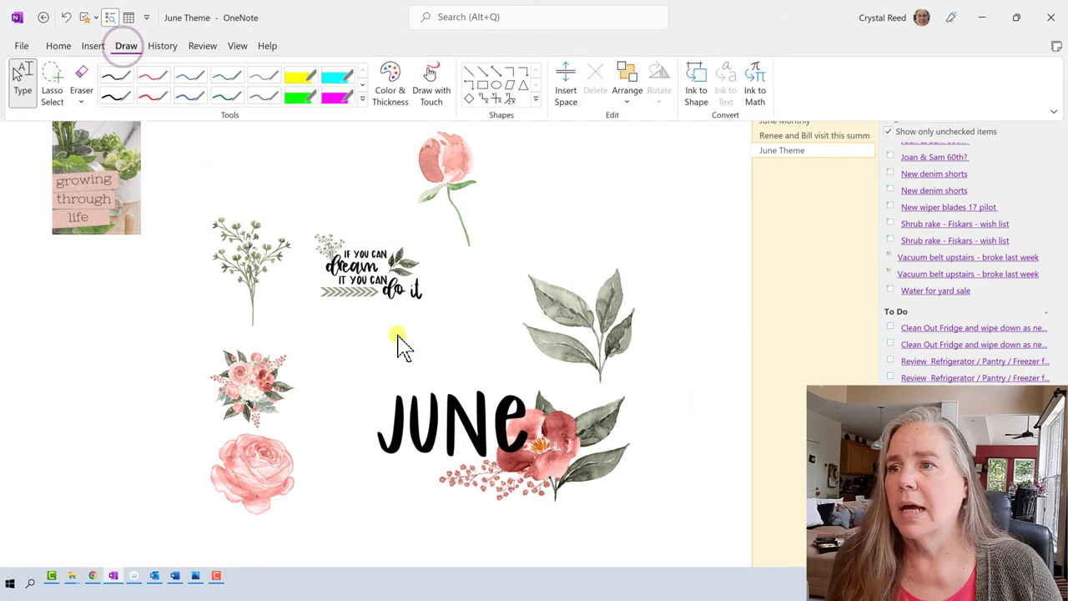
click(55, 79)
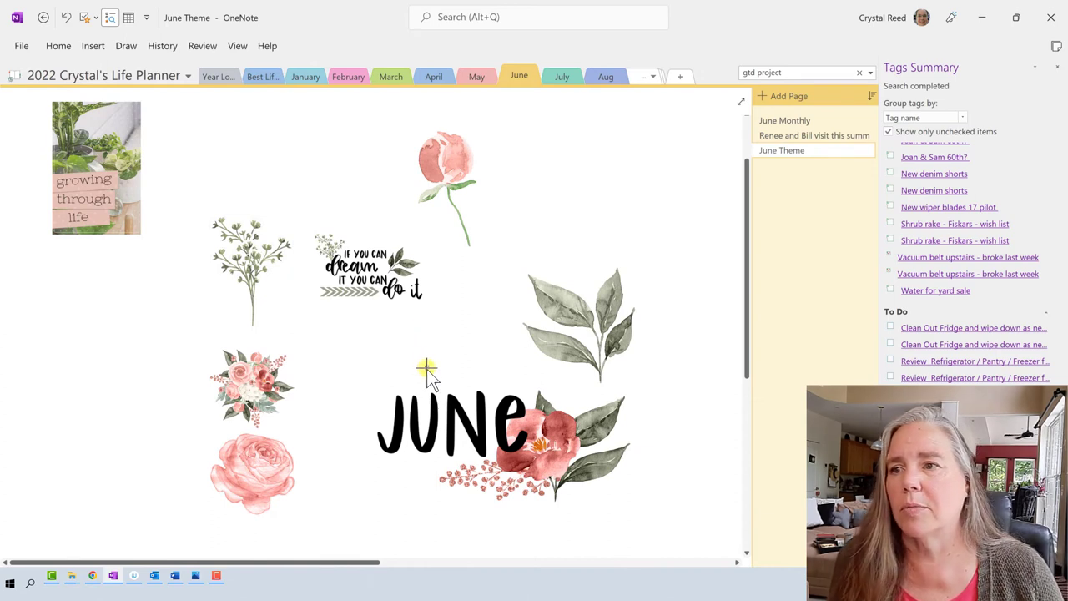
mouse_move(426, 369)
mouse_down()
mouse_move(365, 409)
mouse_move(394, 488)
mouse_move(605, 546)
mouse_move(667, 448)
mouse_move(650, 394)
mouse_move(420, 369)
mouse_up()
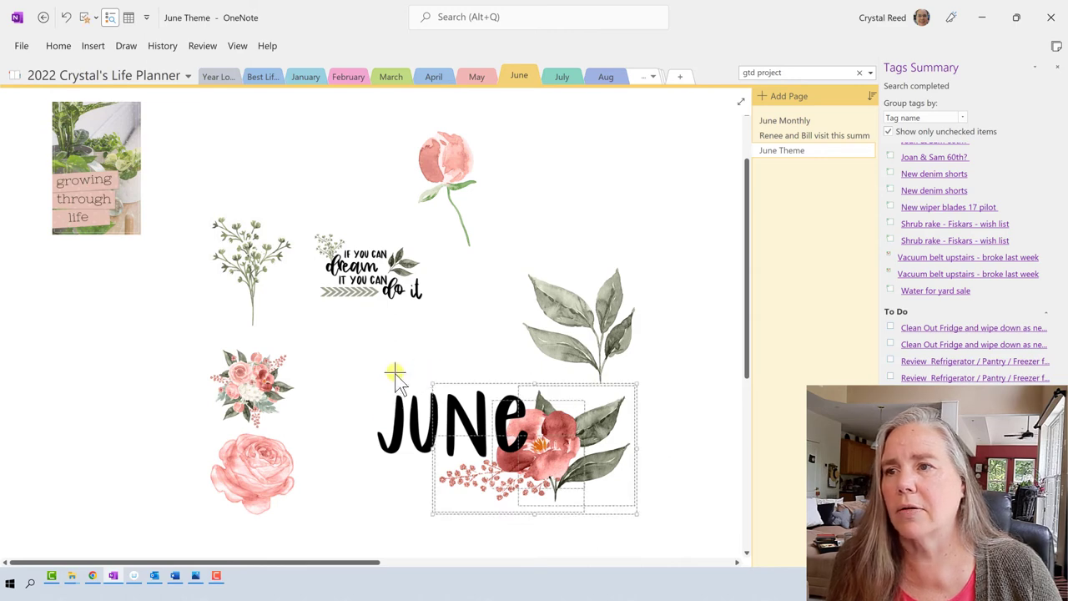
click(397, 375)
mouse_move(408, 366)
mouse_down()
mouse_move(286, 381)
mouse_move(265, 417)
mouse_move(374, 553)
mouse_move(649, 511)
mouse_move(612, 393)
mouse_move(443, 365)
mouse_move(449, 391)
mouse_up()
right_click(434, 437)
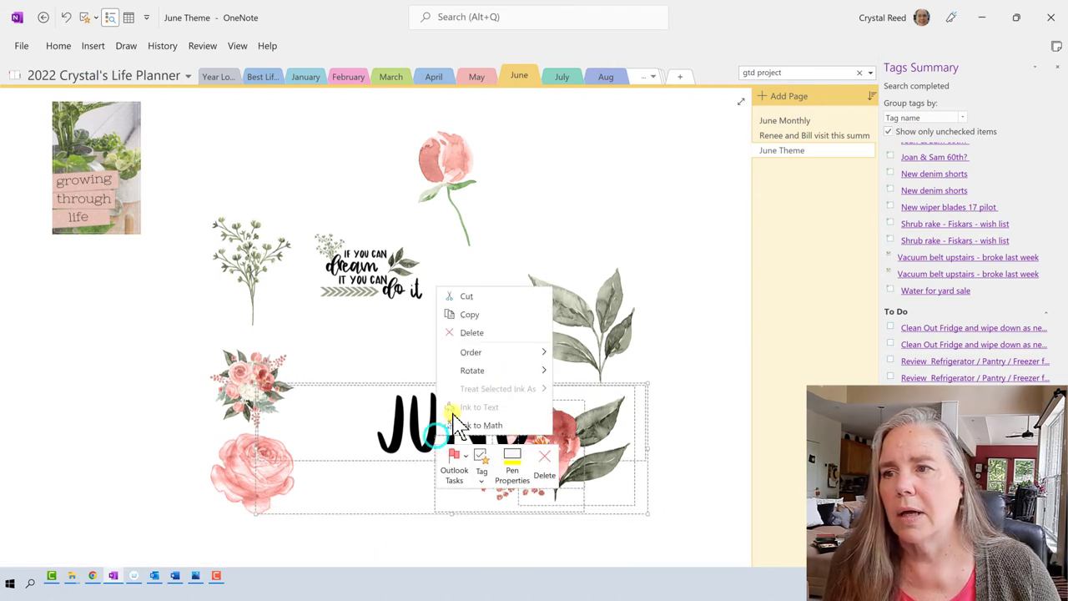
click(490, 316)
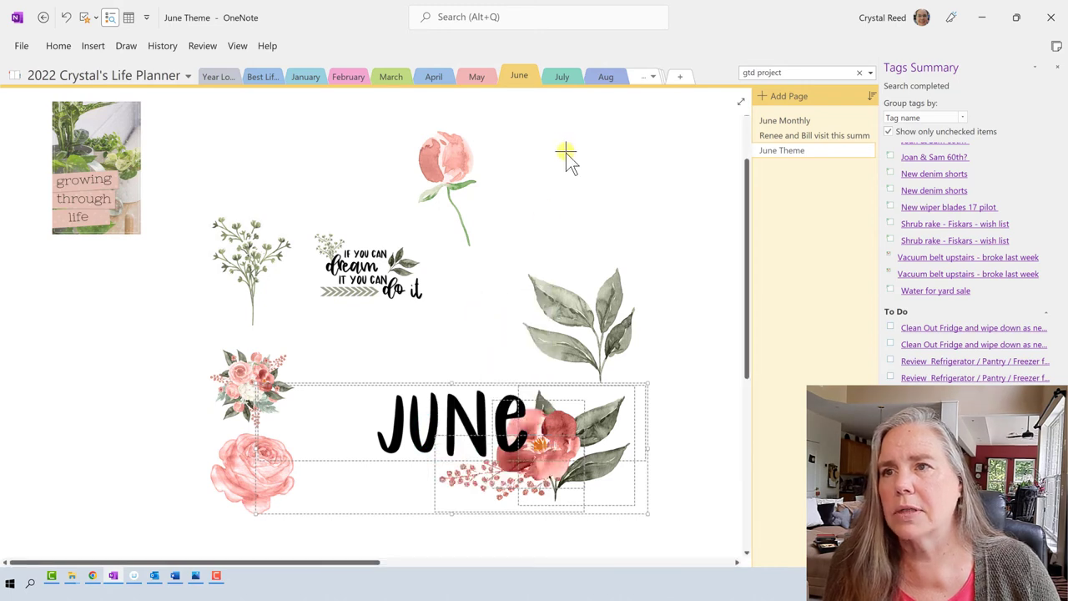
Paste the copied arrangement as a picture in the blank area right of the rosebud and select the pasted image
right_click(563, 125)
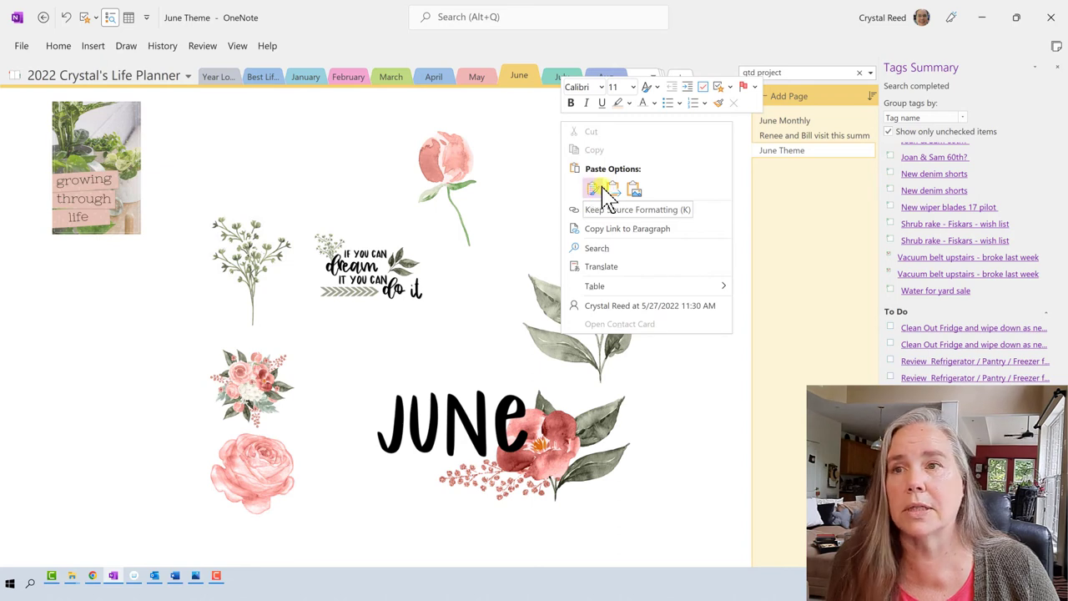
click(637, 191)
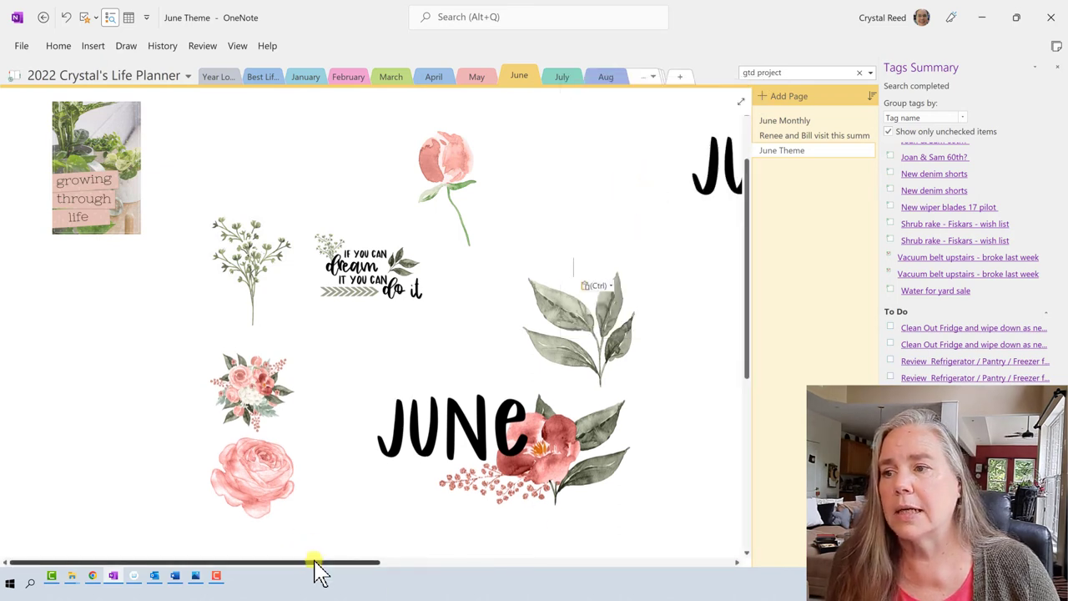
drag(314, 562, 490, 543)
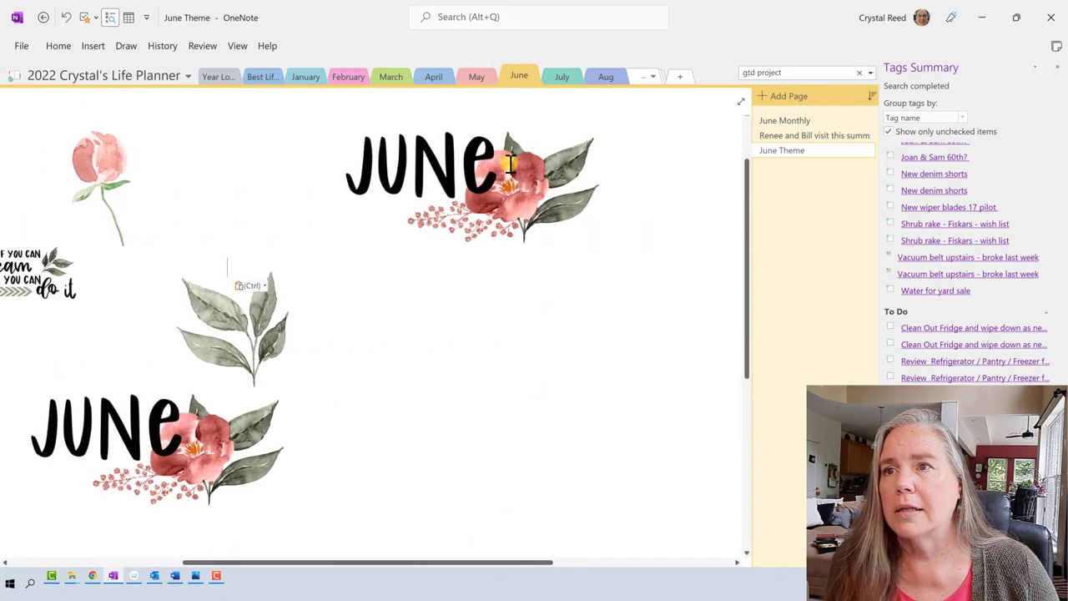
click(518, 200)
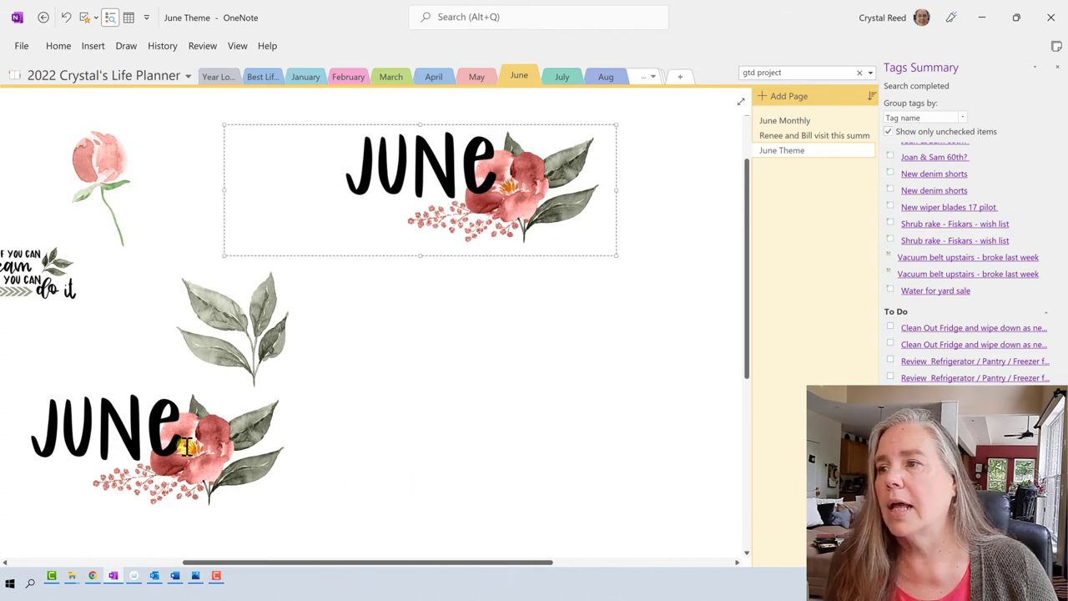
Take the original arrangement apart by moving the JUNE, coral flower and berry branch stickers off the dark leaves
click(156, 435)
drag(148, 430, 443, 326)
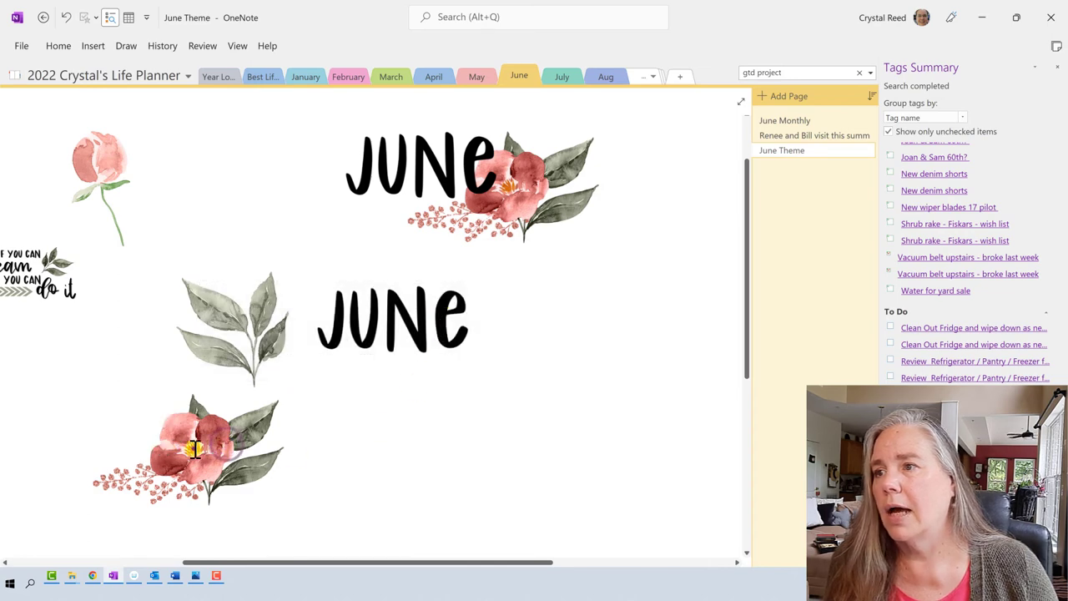
drag(190, 451, 168, 223)
click(223, 463)
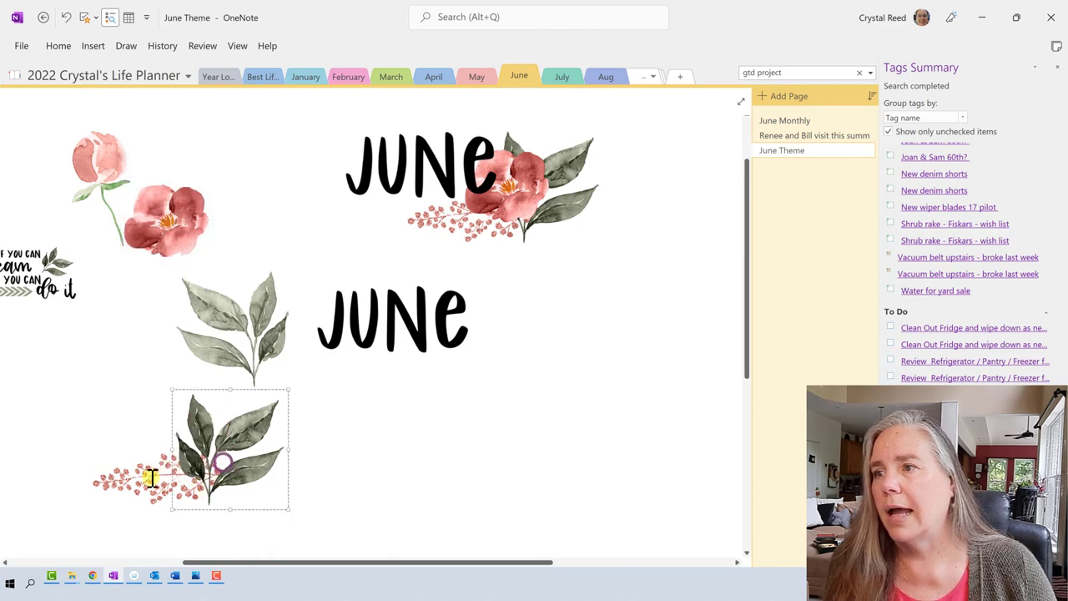
click(148, 477)
drag(148, 476, 74, 326)
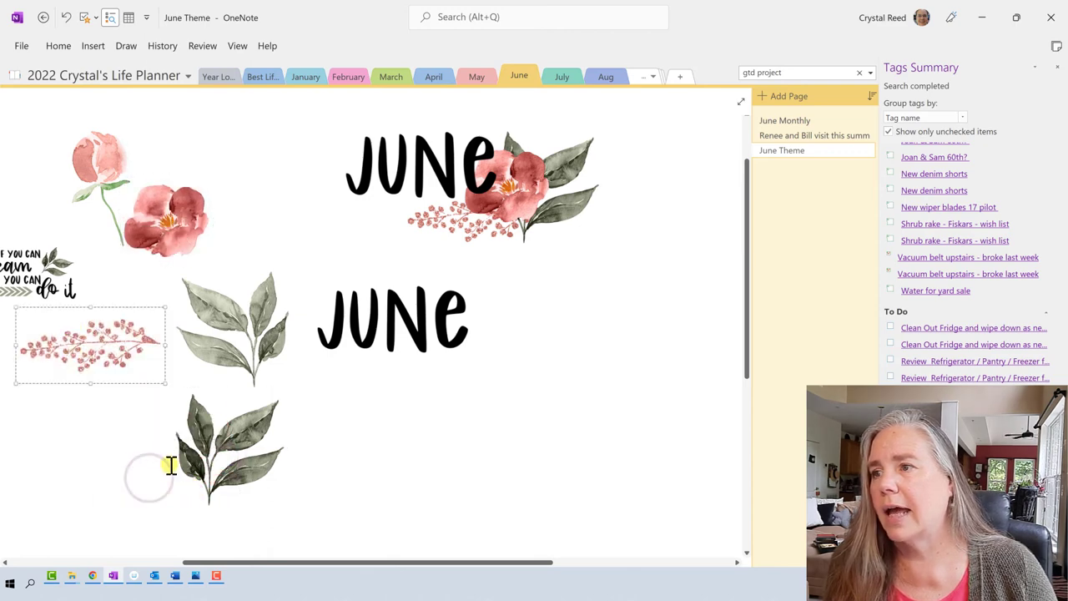
Review the commands available for the combined JUNE picture and look over the whole June Theme page
drag(302, 564, 179, 549)
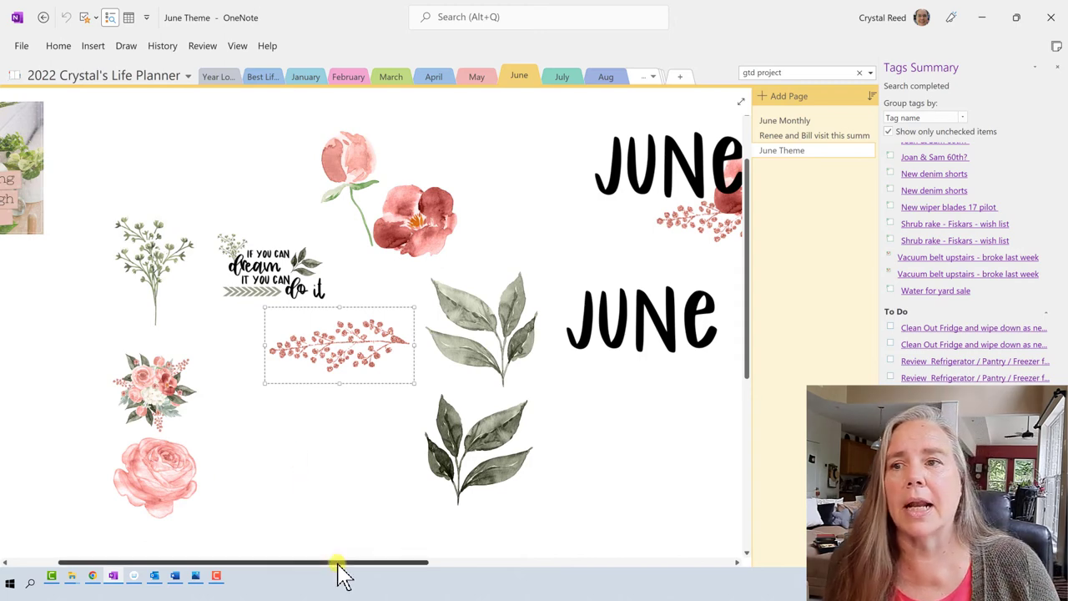
drag(345, 572, 456, 576)
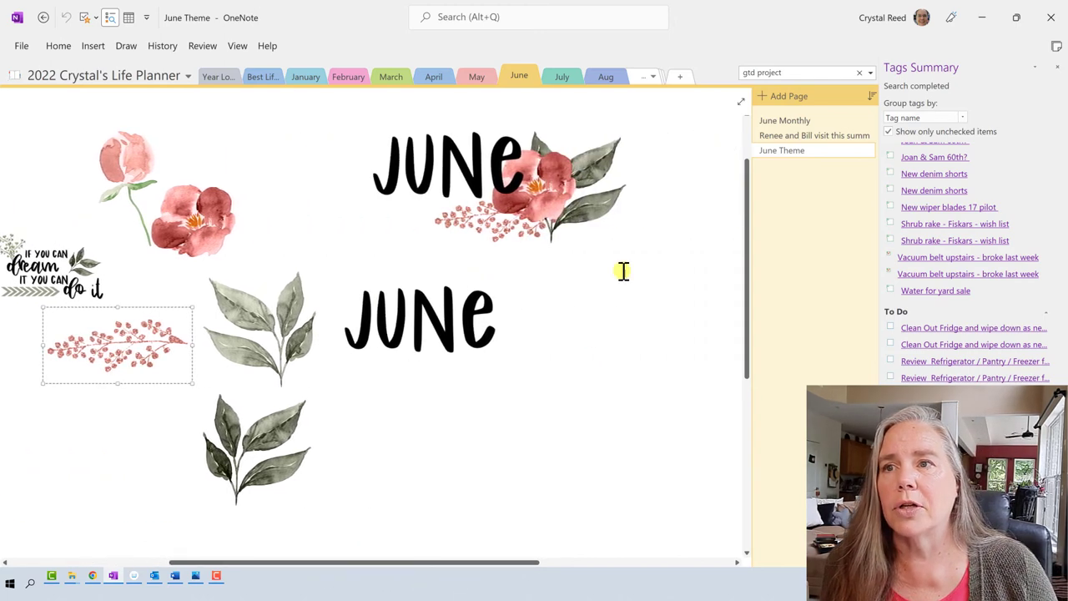
right_click(447, 169)
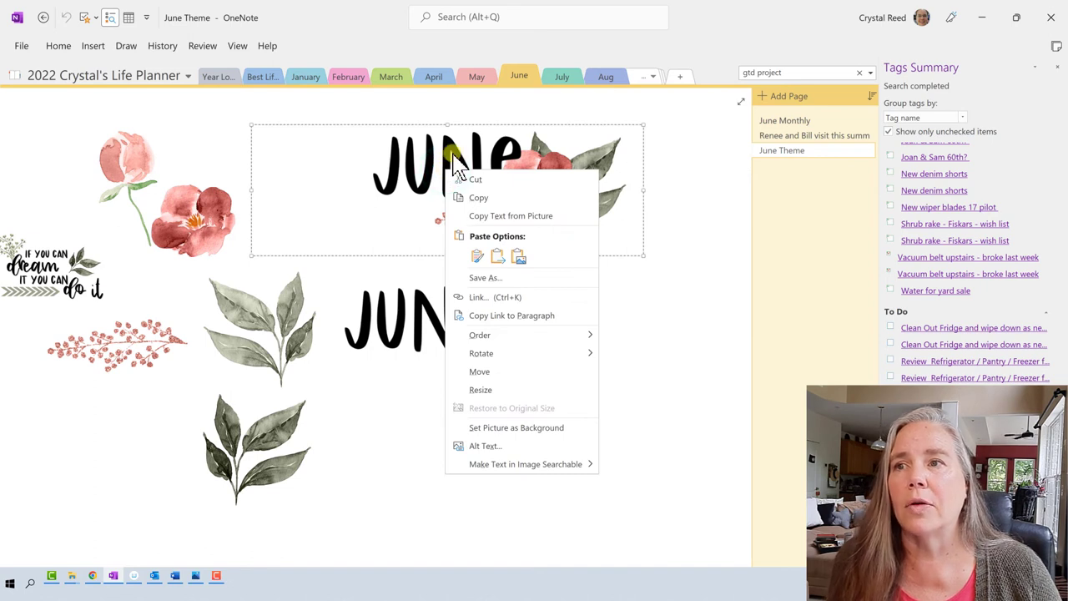
click(499, 112)
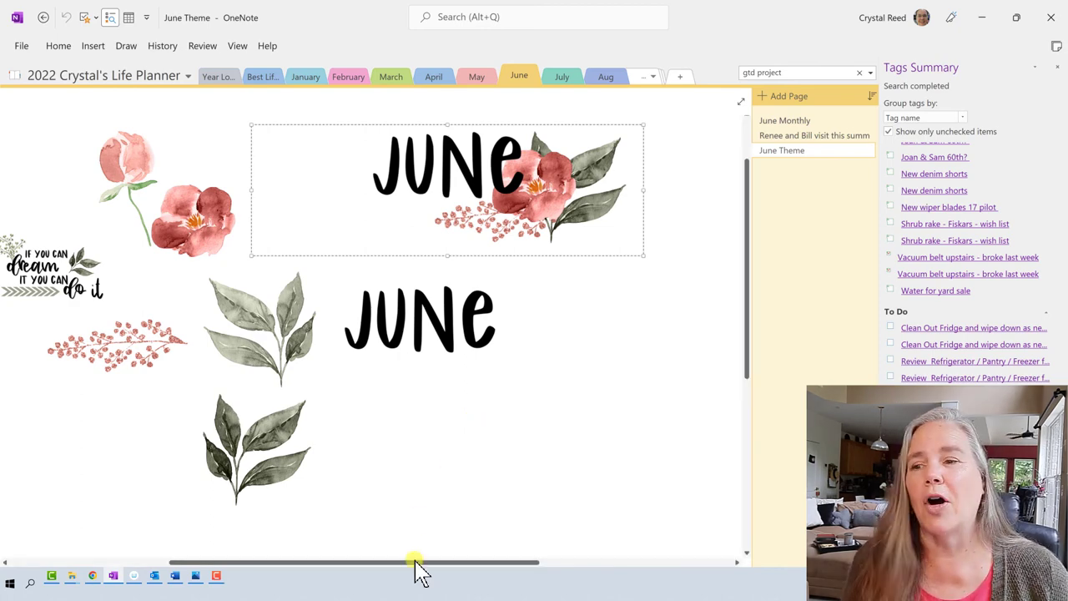
scroll(415, 522, down, 3)
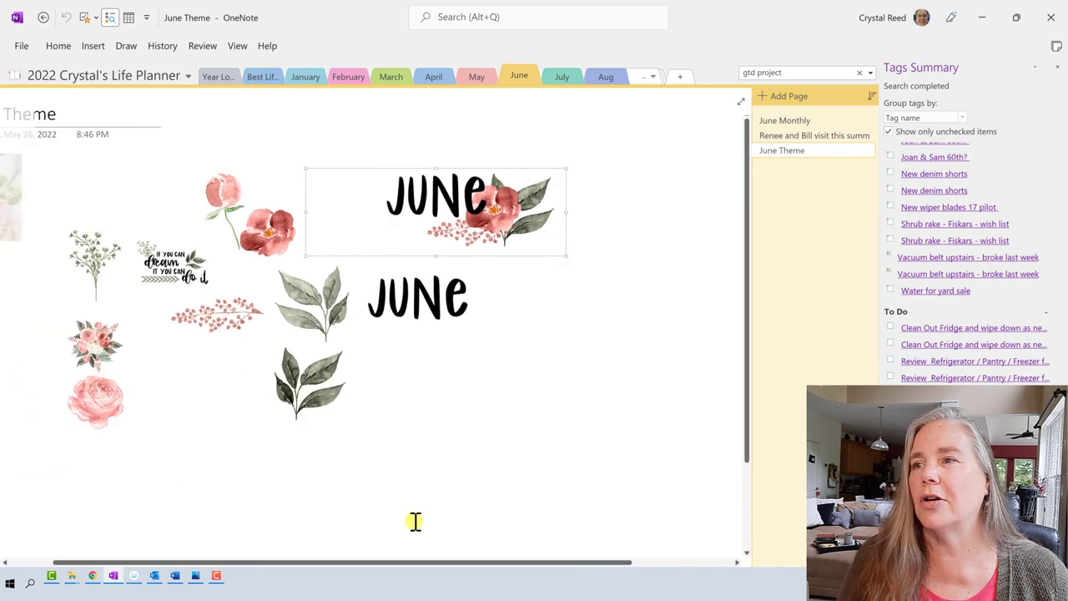
drag(411, 562, 363, 564)
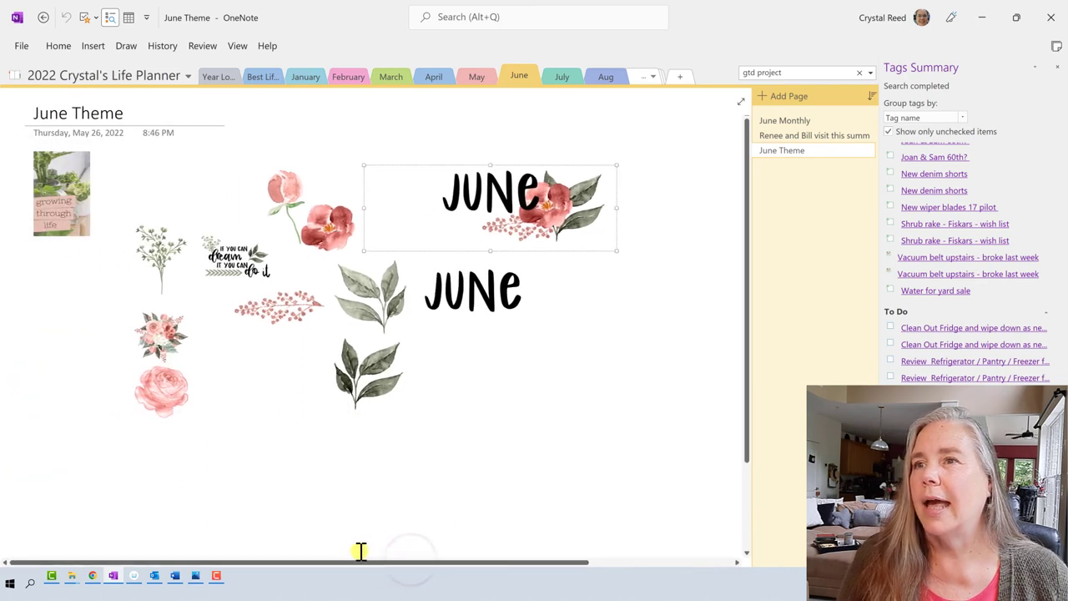